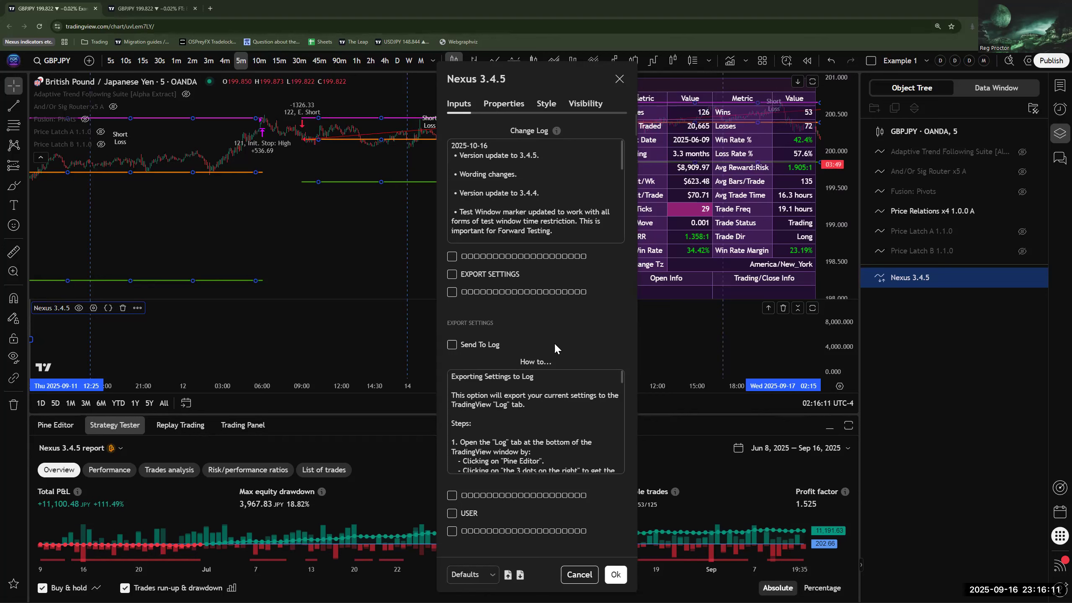
Enable Send To Log in the Nexus 3.4.5 export settings and open the Pine logs.
click(451, 344)
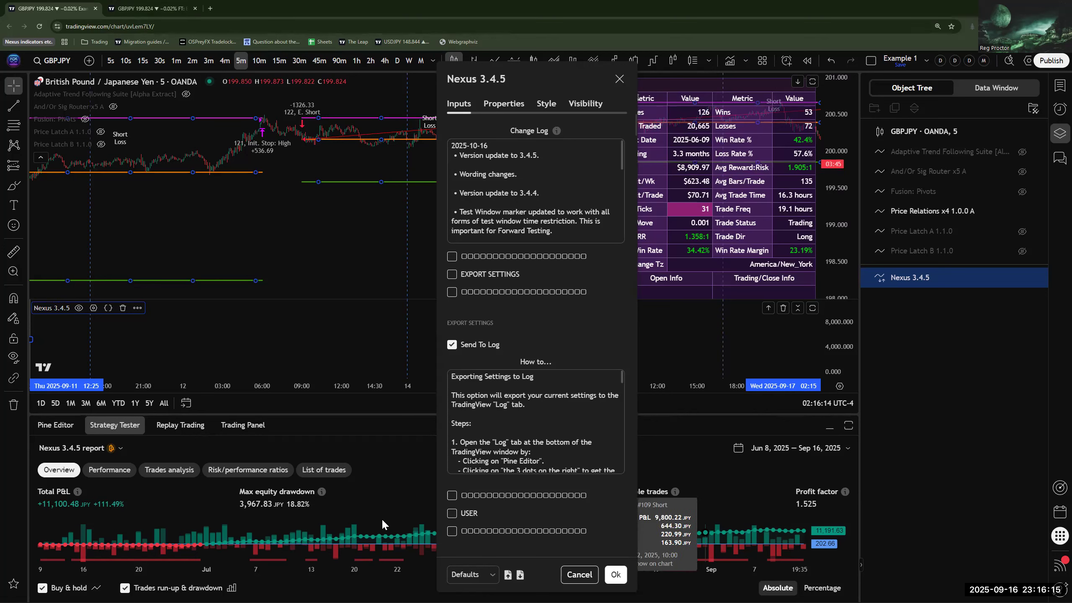
click(313, 546)
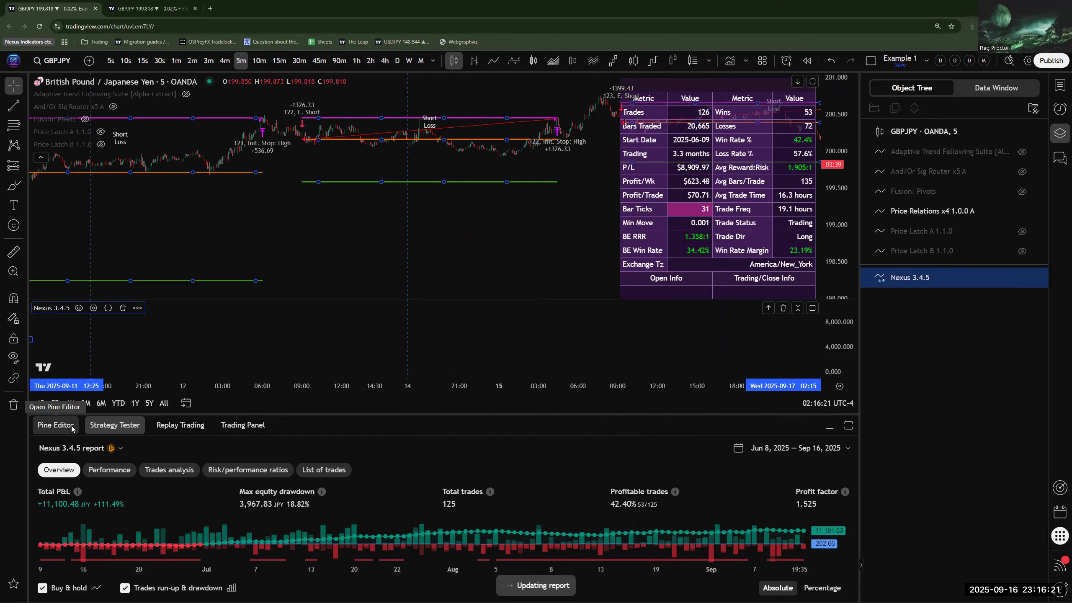
click(55, 425)
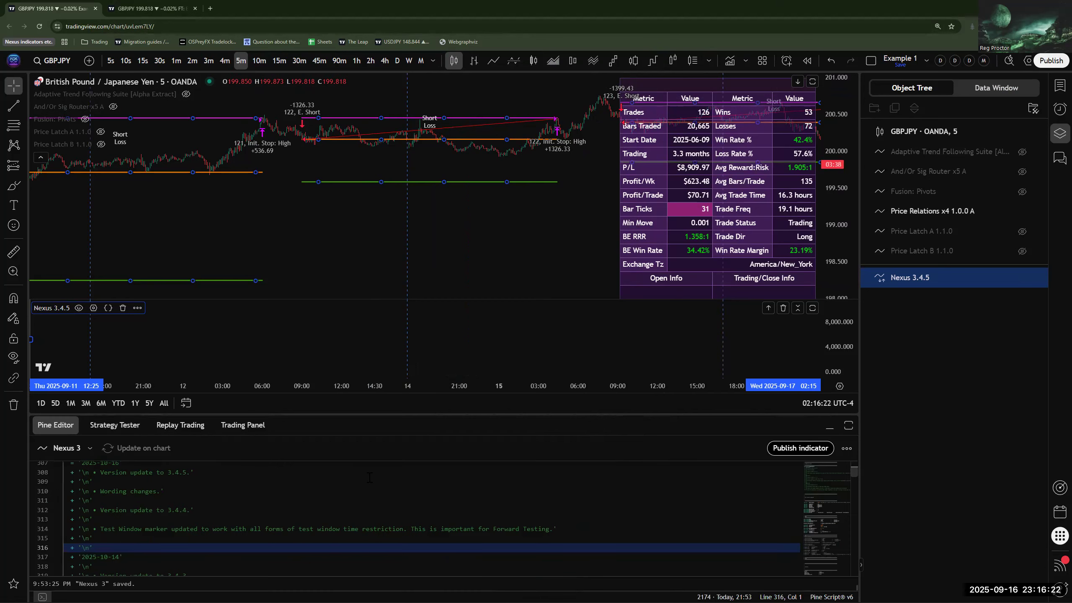
click(846, 448)
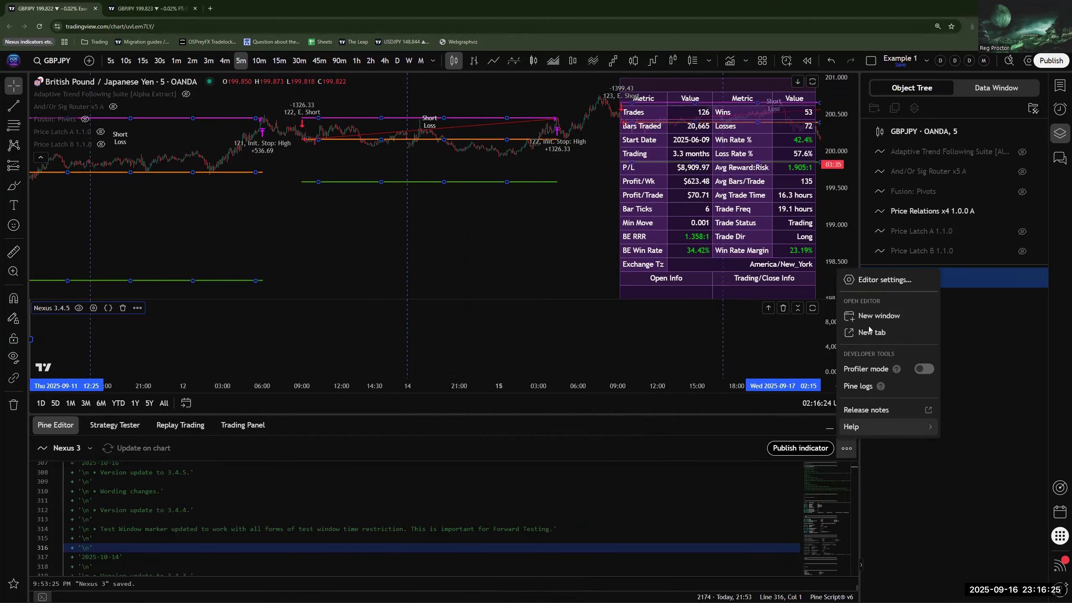
click(855, 425)
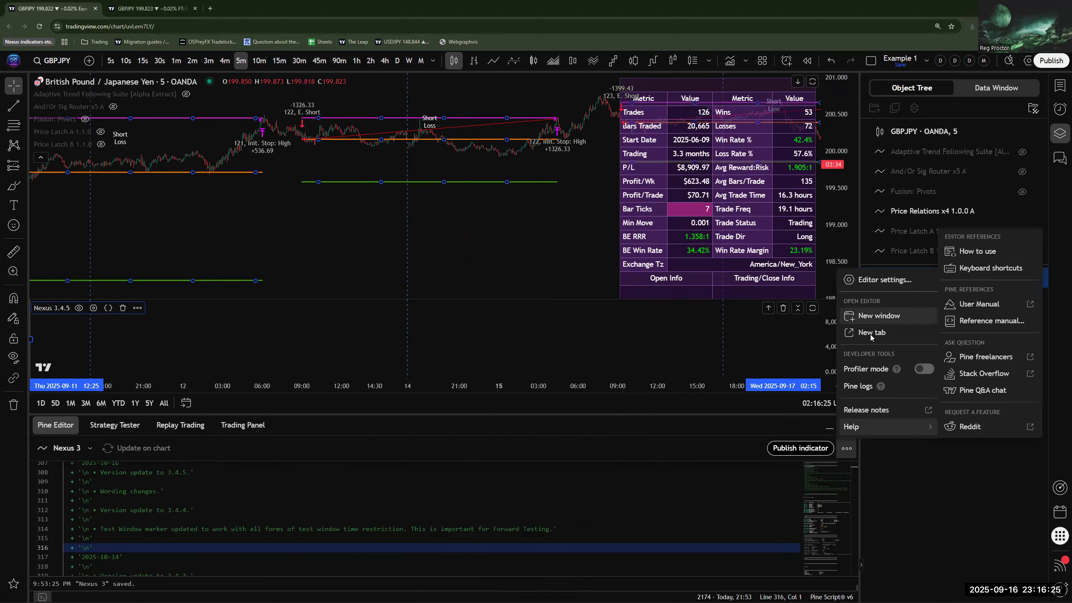
click(862, 385)
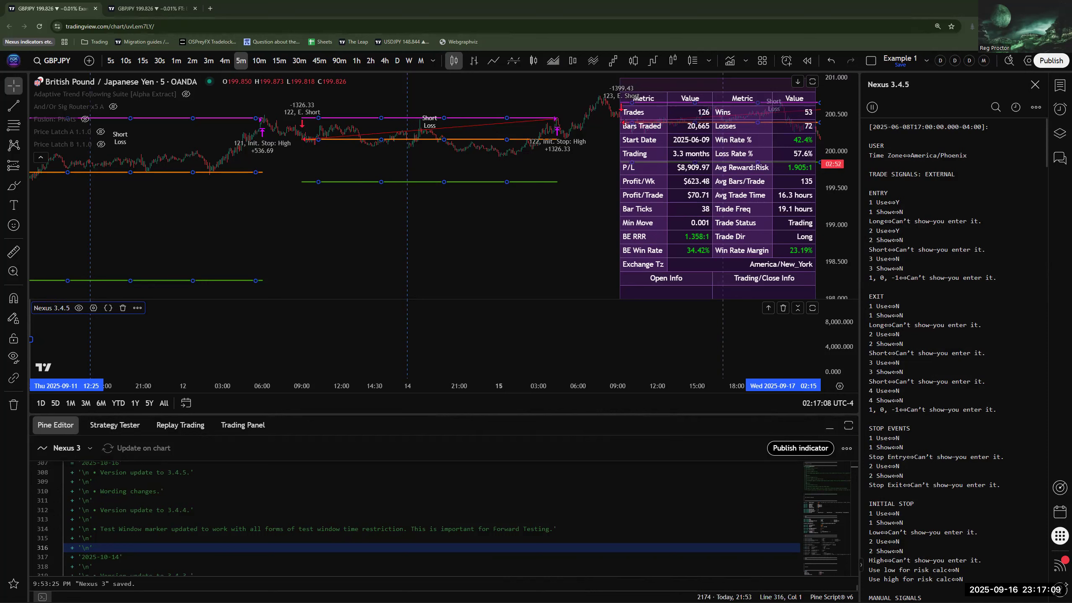
Switch to Kate with the empty 1.txt file open and enlarge its window.
key(alt+Tab)
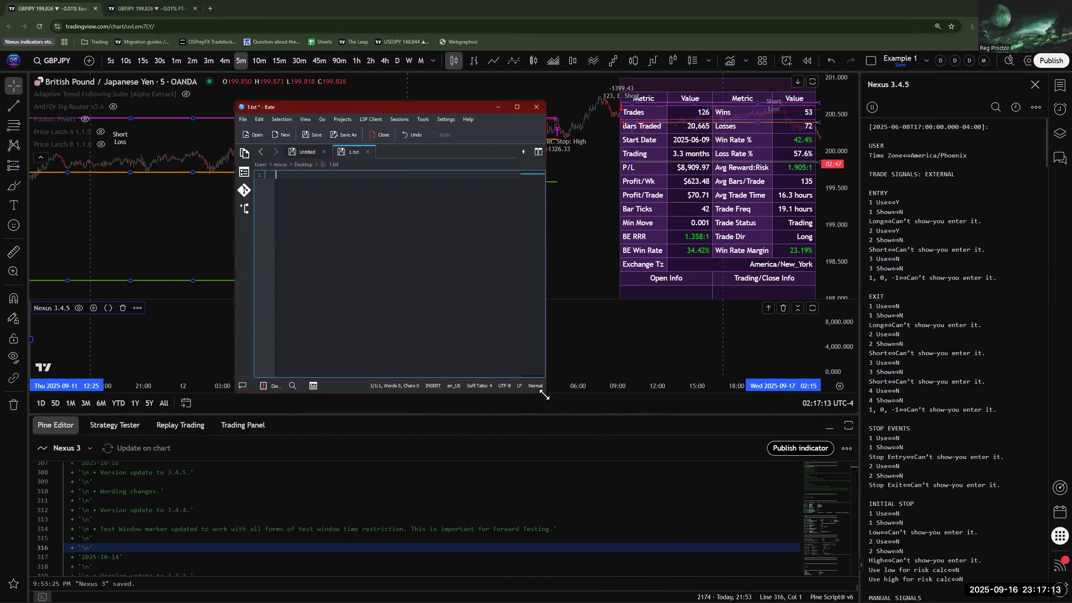
drag(544, 395, 644, 456)
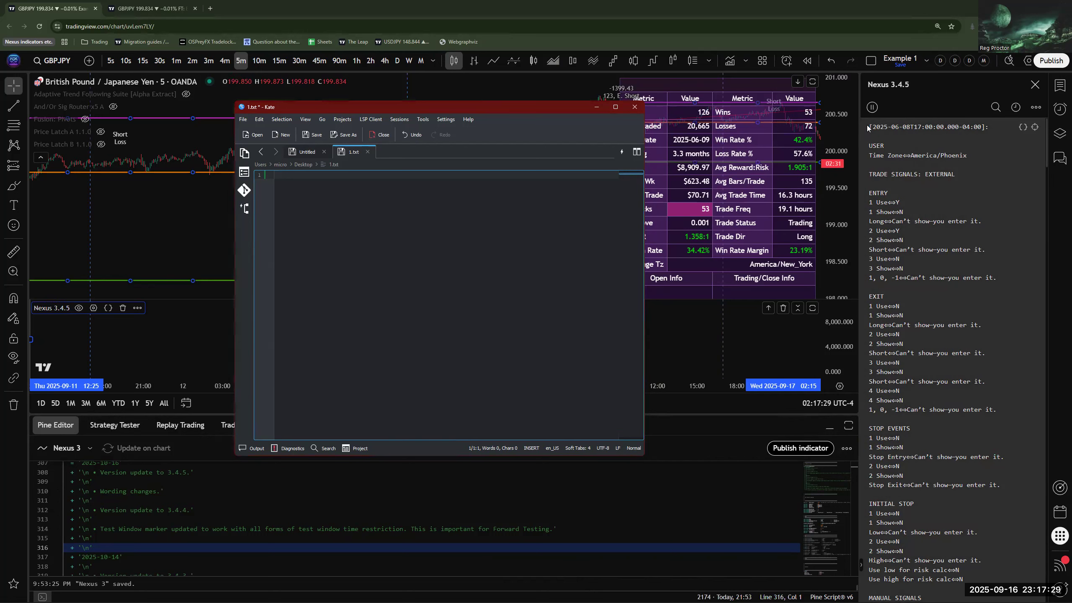
drag(869, 126, 868, 142)
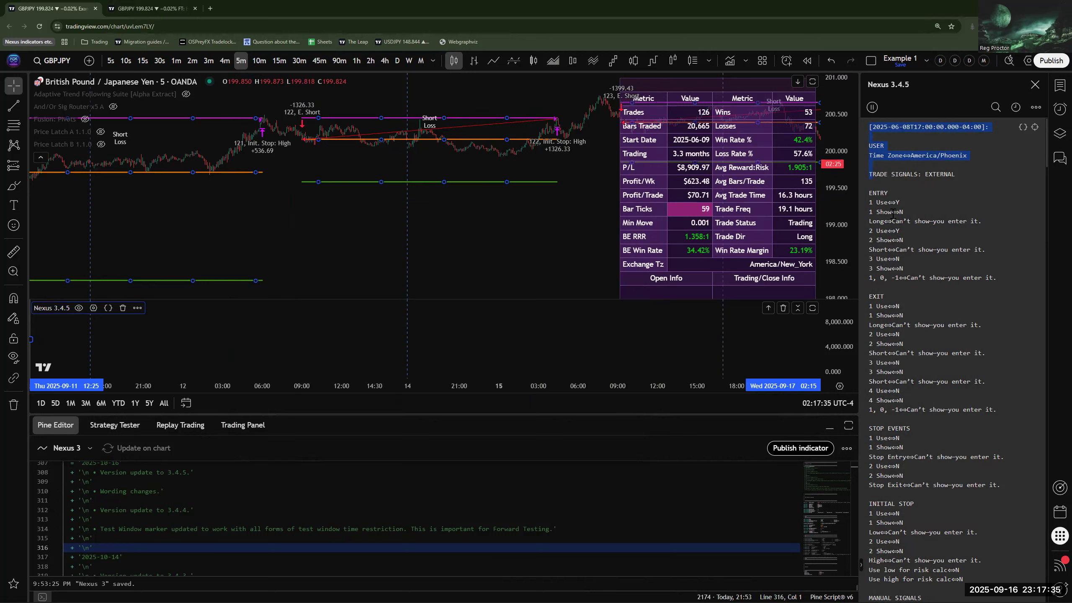
key(ctrl+a)
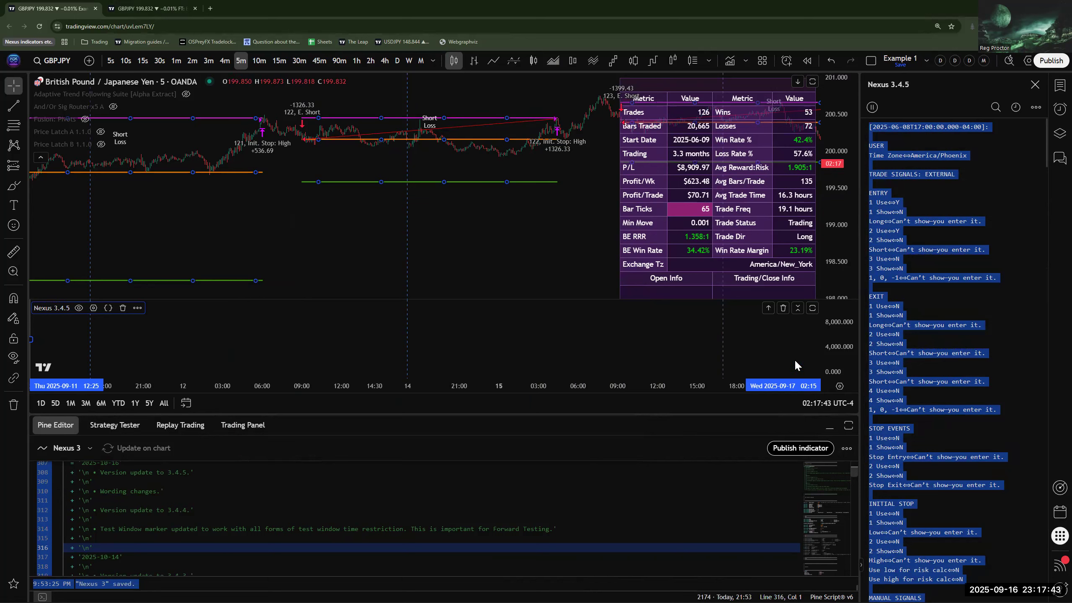
click(922, 252)
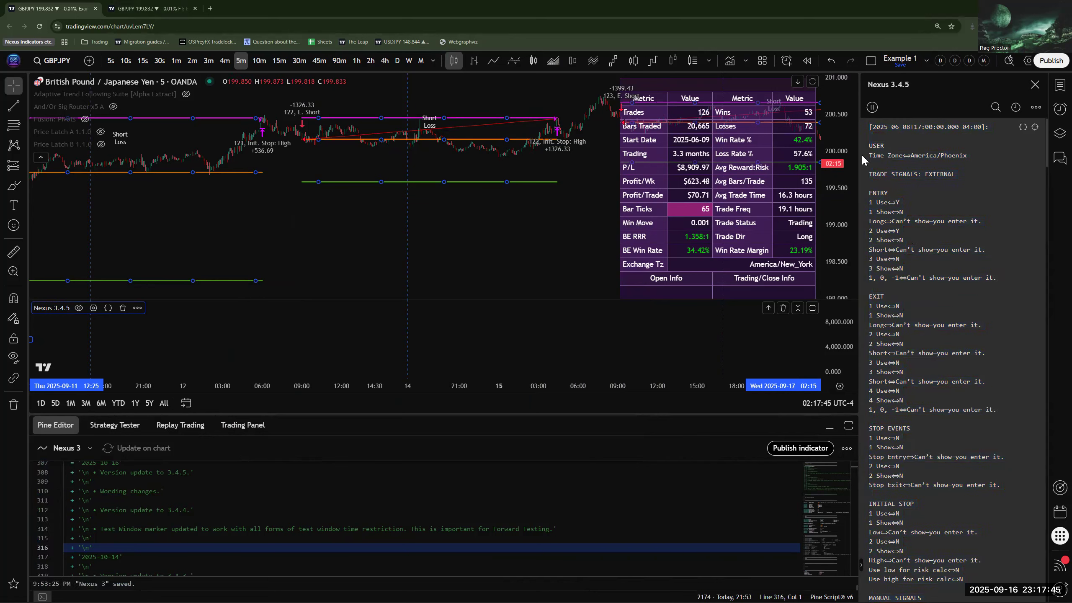
Select the exported settings log from its first line to its last and copy it into 1.txt in Kate.
drag(870, 126, 876, 156)
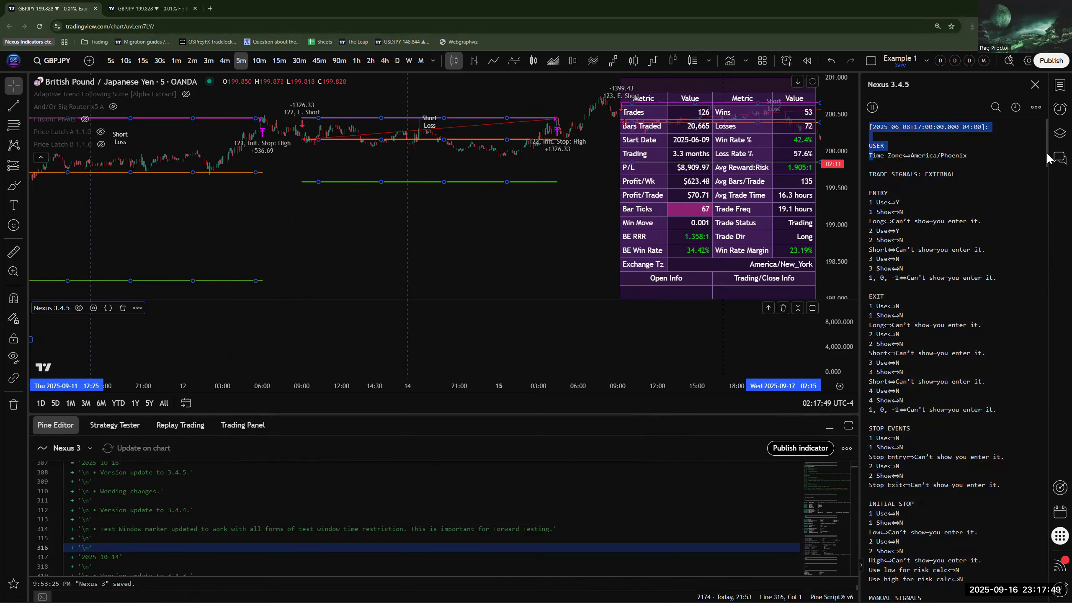
drag(1045, 145, 1019, 520)
drag(1023, 589, 977, 587)
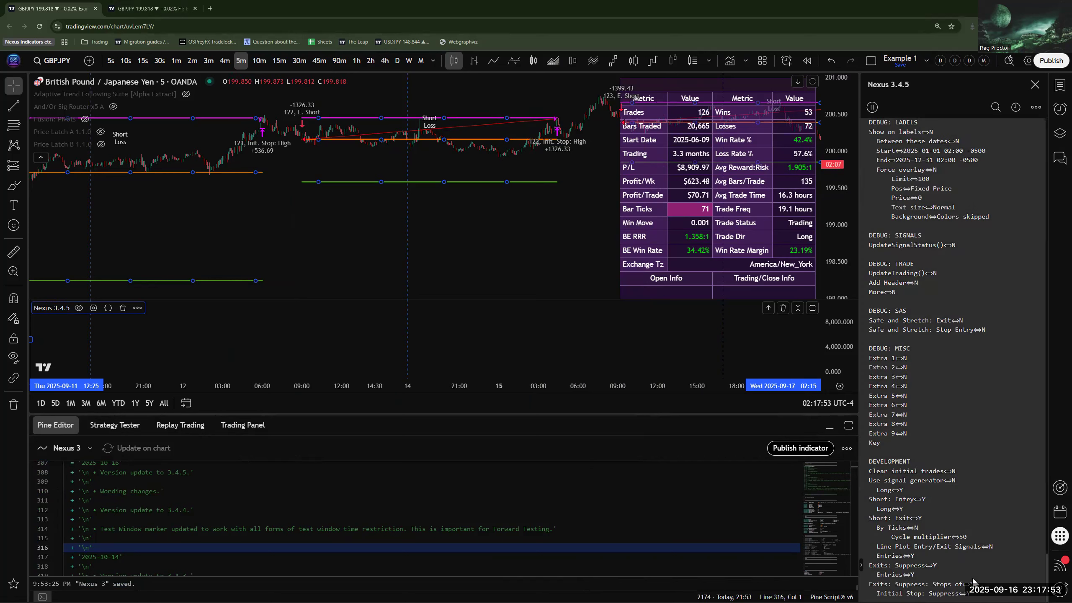
key(ctrl+a)
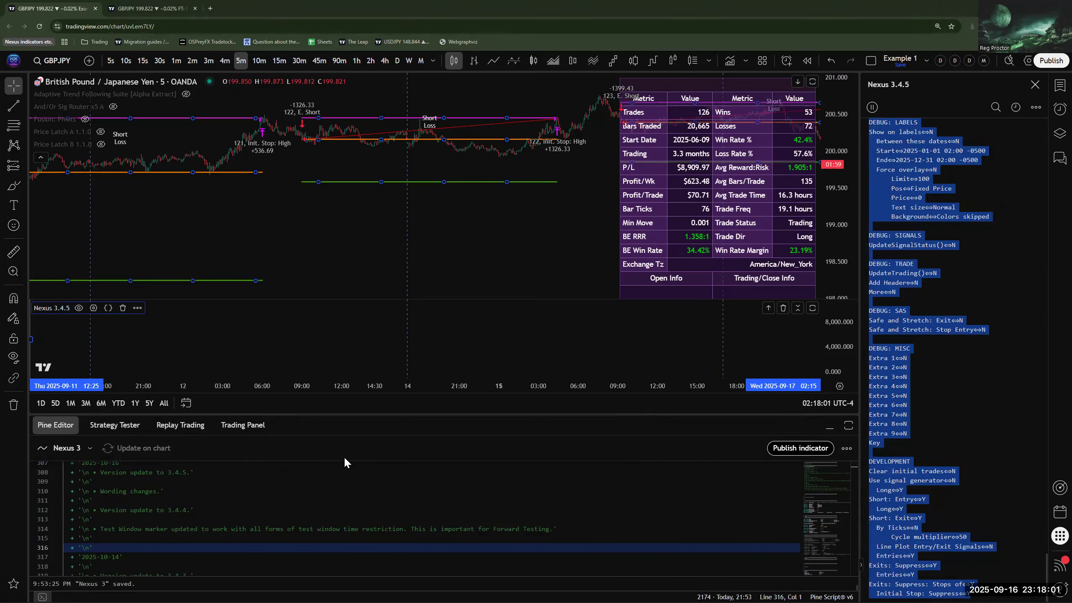
key(alt+Tab)
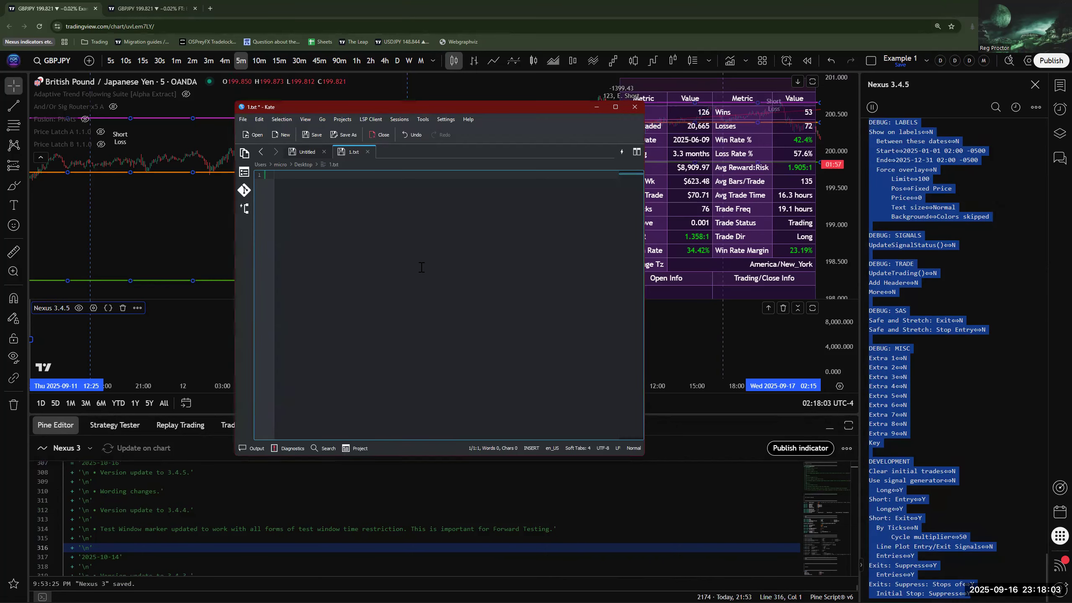
key(ctrl+v)
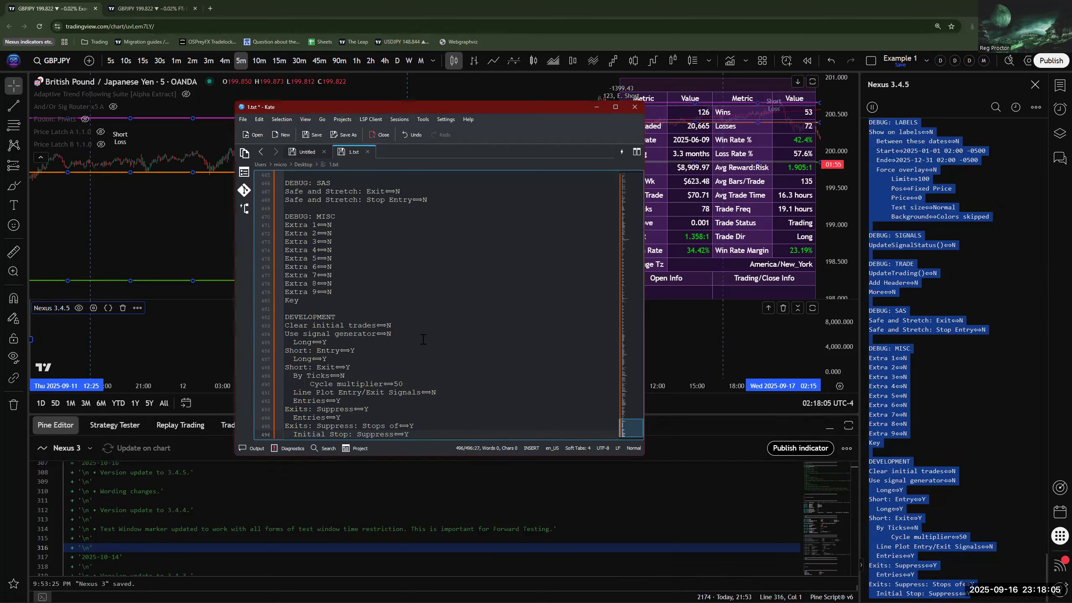
Replace every double-arrow separator between setting names and values in 1.txt with a tab (\t), using regular expression mode.
click(319, 224)
drag(319, 224, 328, 224)
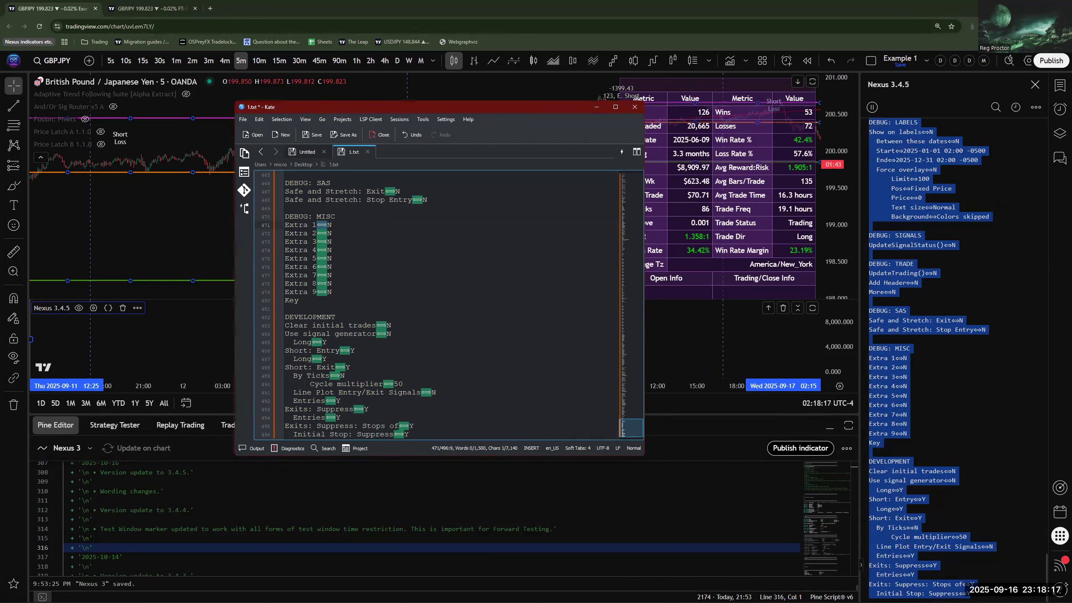
key(ctrl+r)
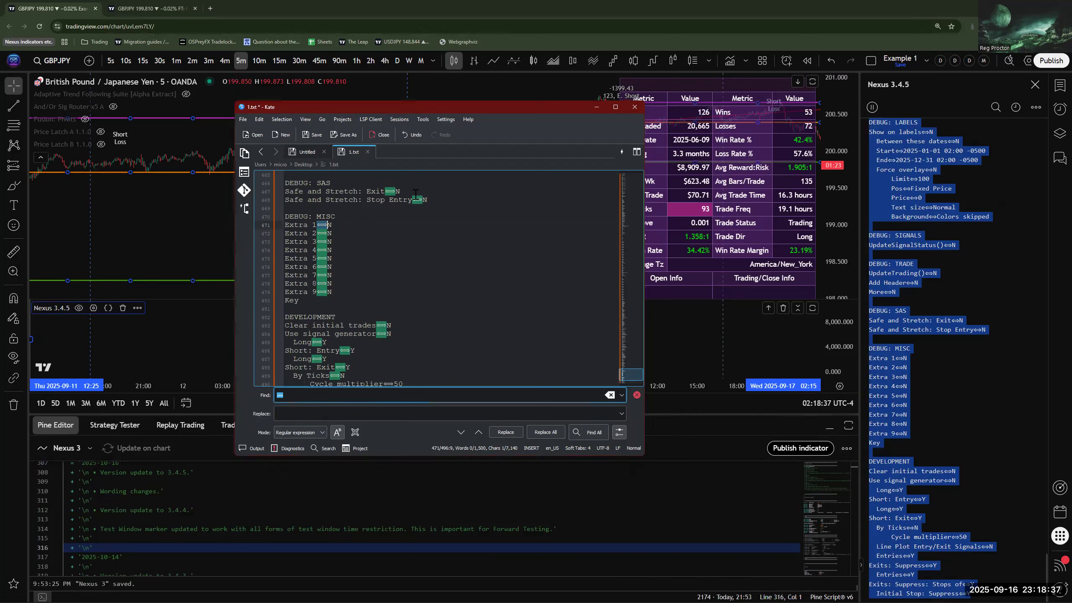
click(287, 415)
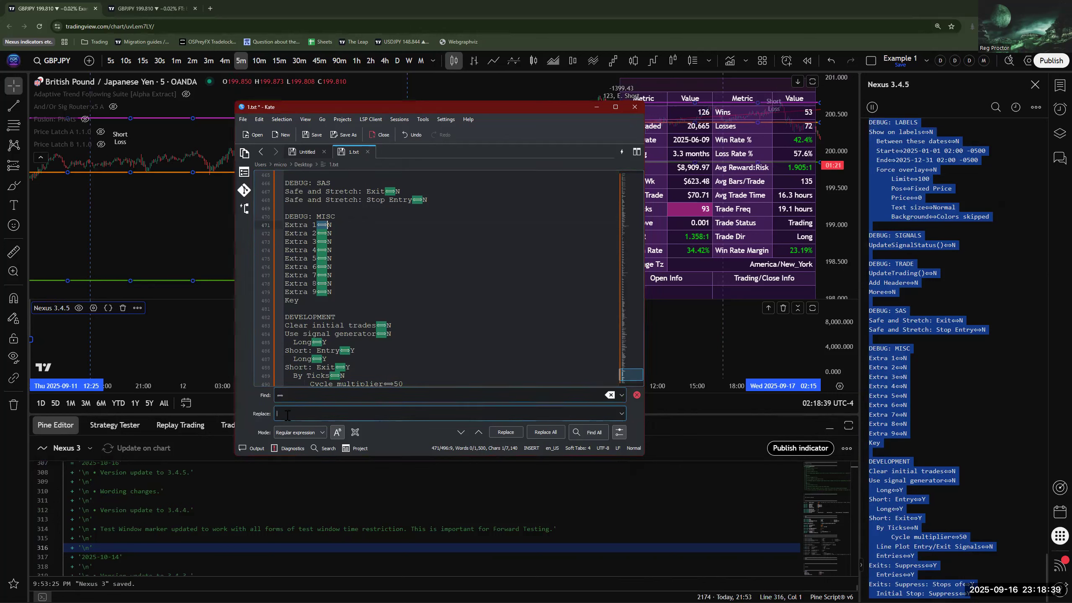
click(325, 433)
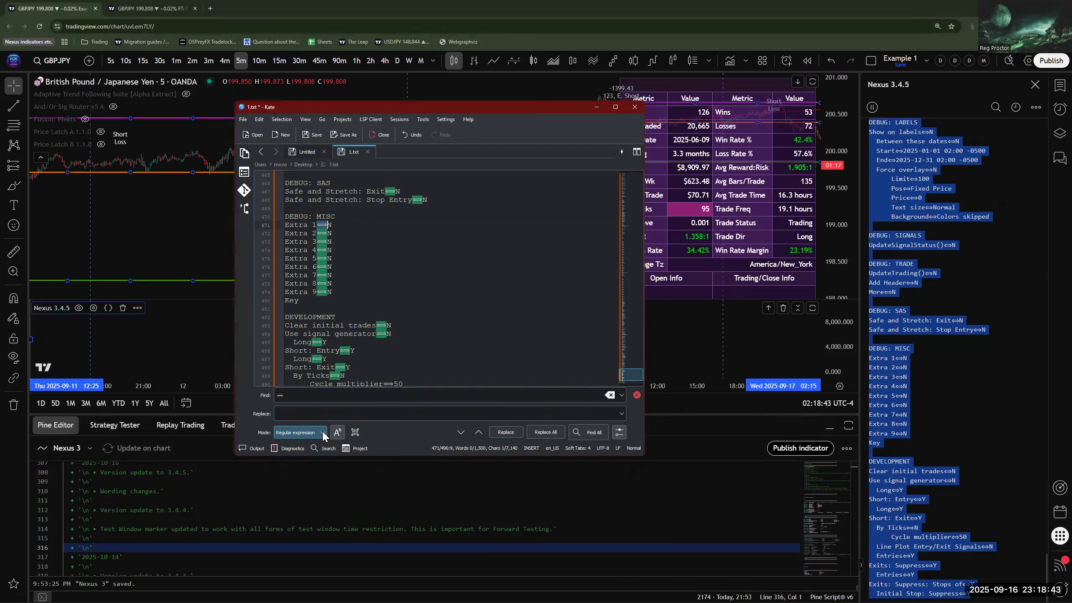
click(306, 465)
click(282, 414)
text(\t)
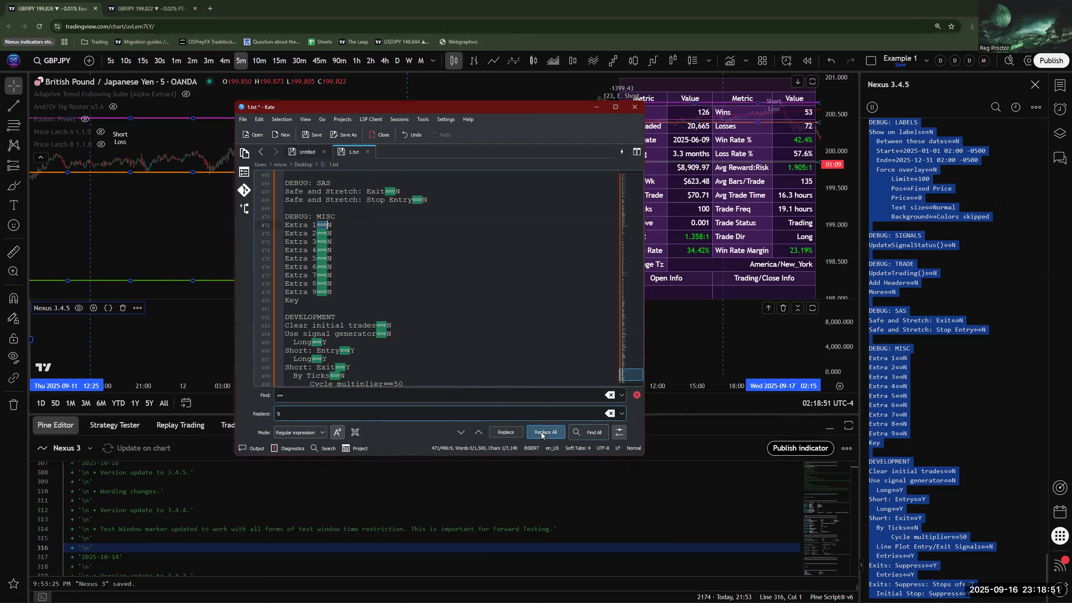
click(542, 432)
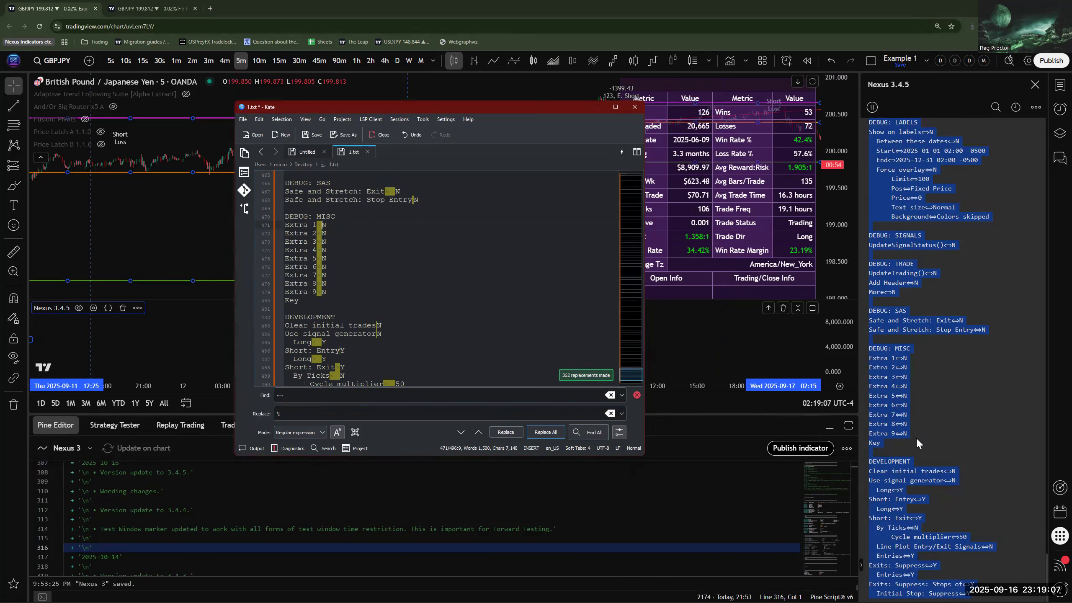
Copy the entire text of 1.txt and switch to the Nexus 3 Log Use for Settings spreadsheet in Firefox, maximized.
click(388, 289)
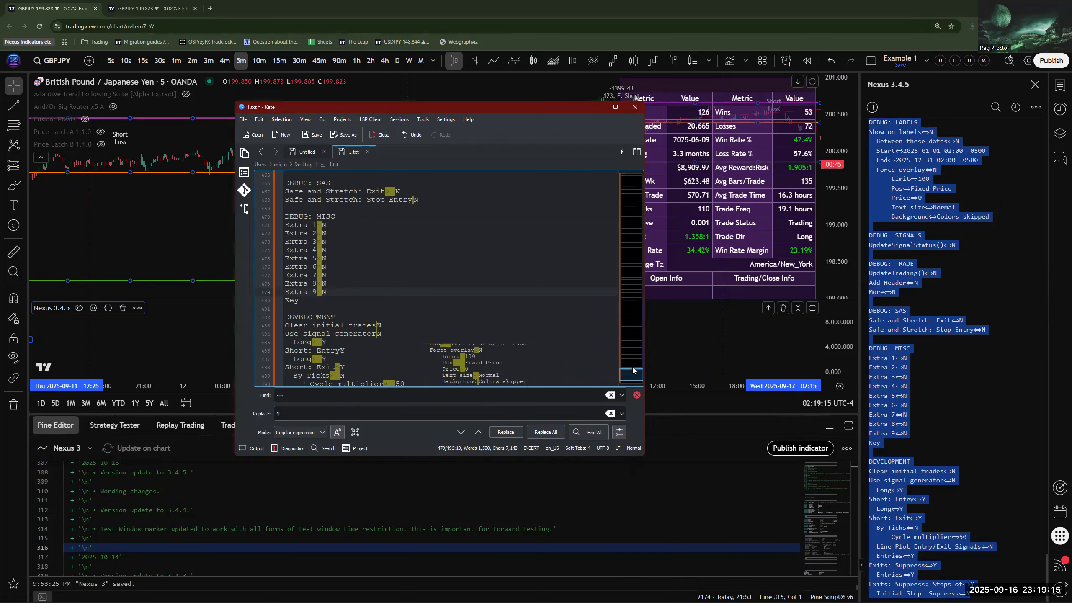
scroll(533, 375, down, 3)
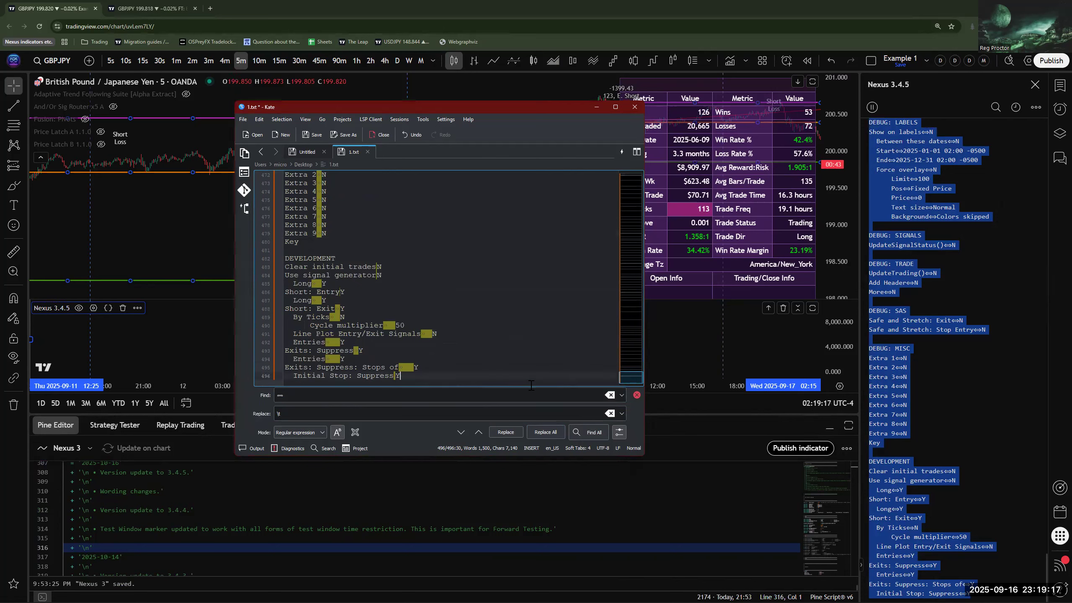
key(ctrl+a)
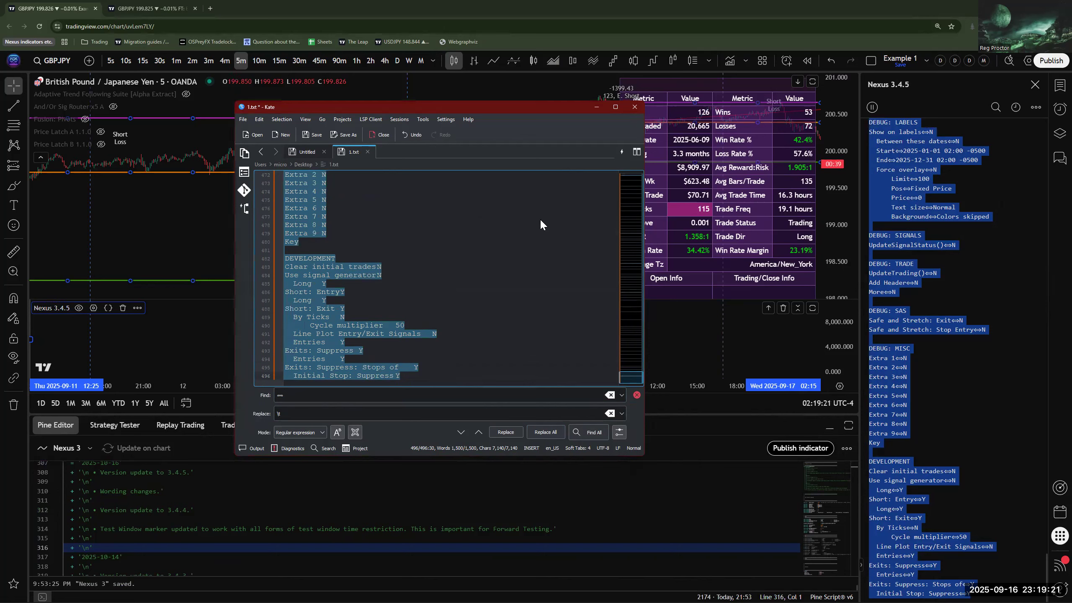
click(345, 241)
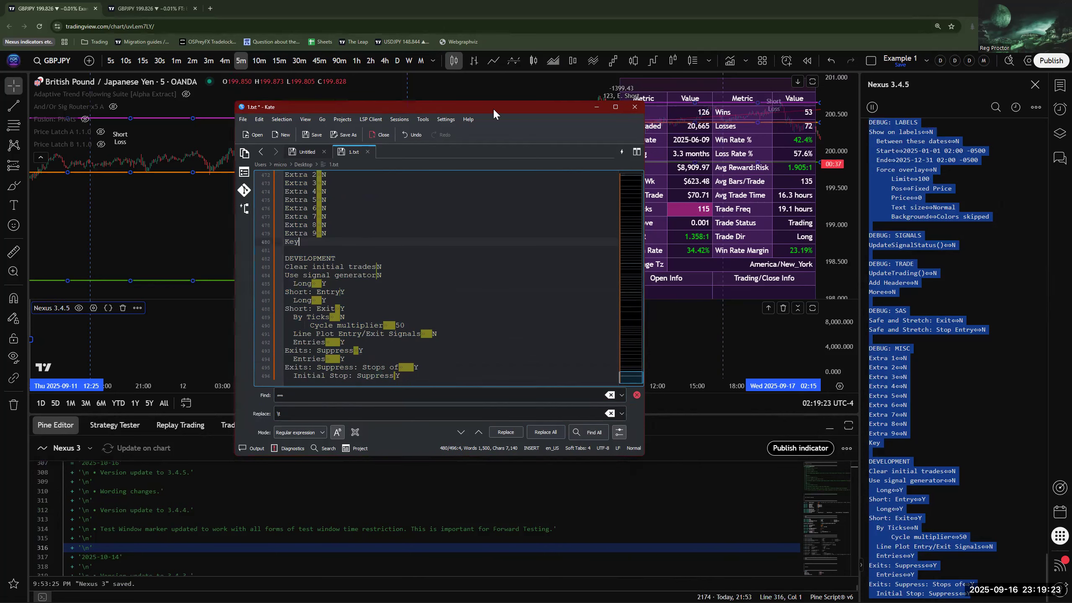
drag(487, 111, 0, 111)
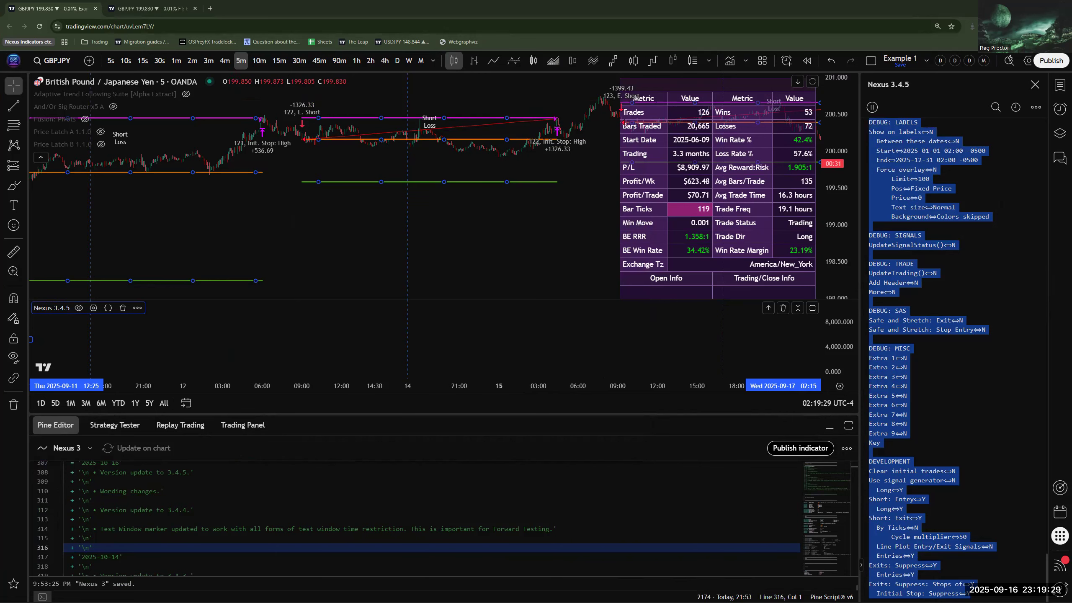
drag(0, 58, 592, 57)
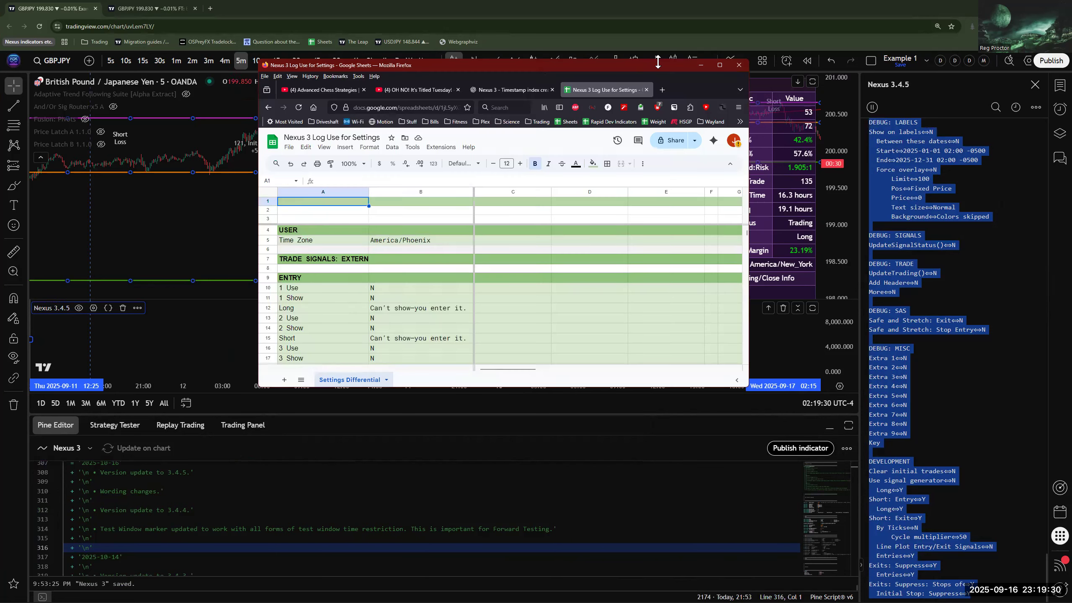
click(721, 62)
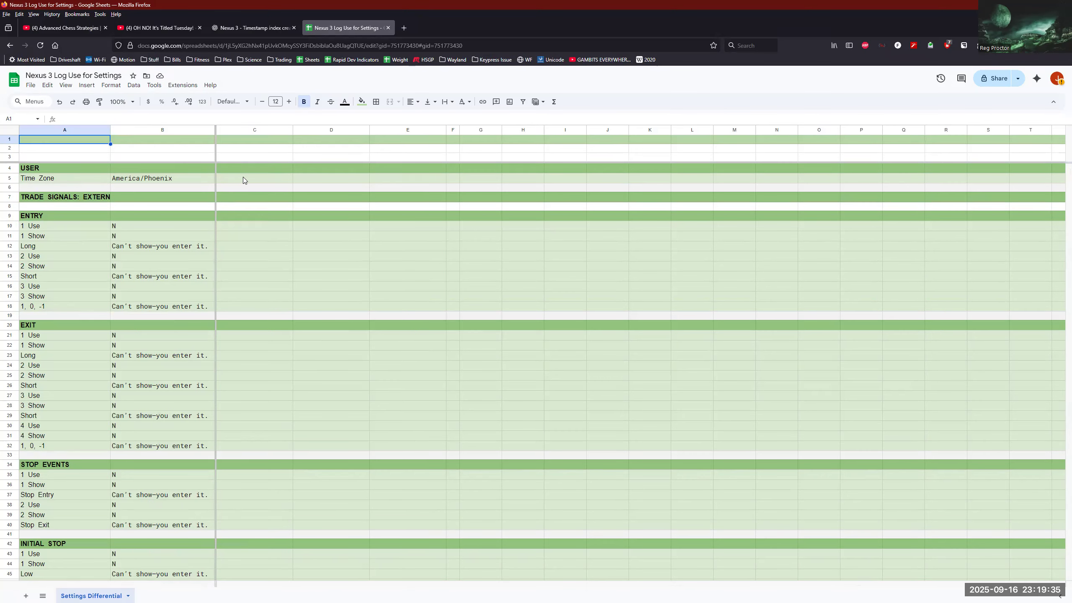
click(240, 157)
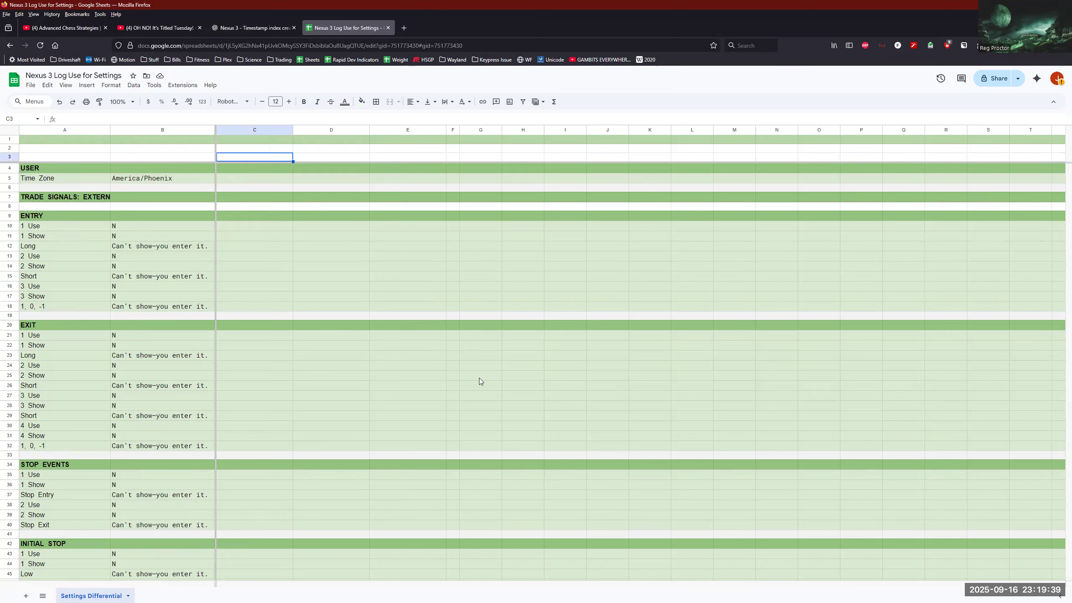
key(ctrl+v)
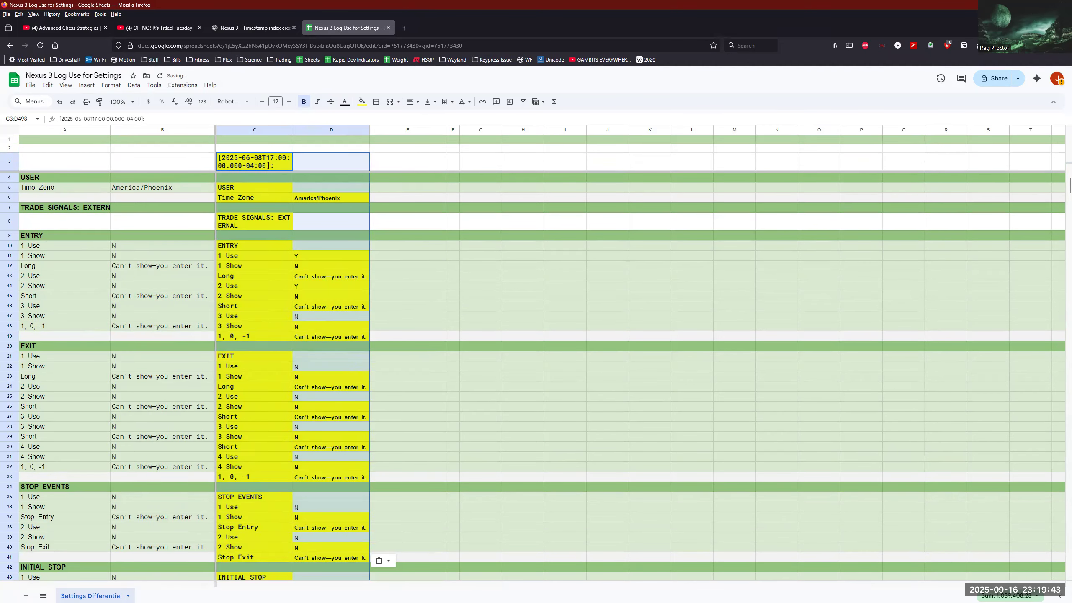
key(ctrl+z)
Paste the copied settings into the Settings Differential sheet starting at cell C2.
key(Up)
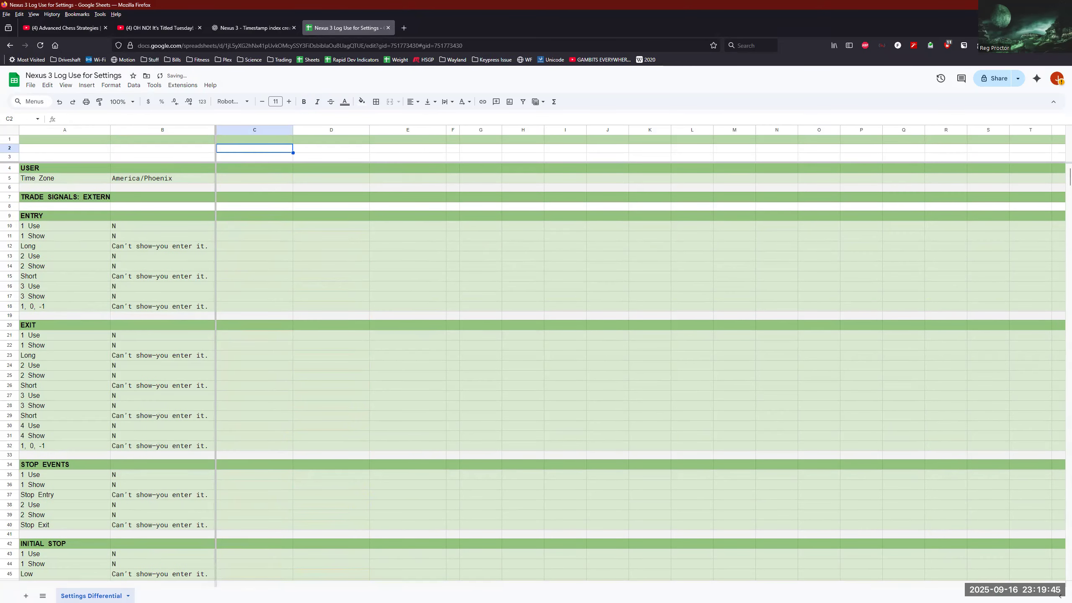
key(ctrl+v)
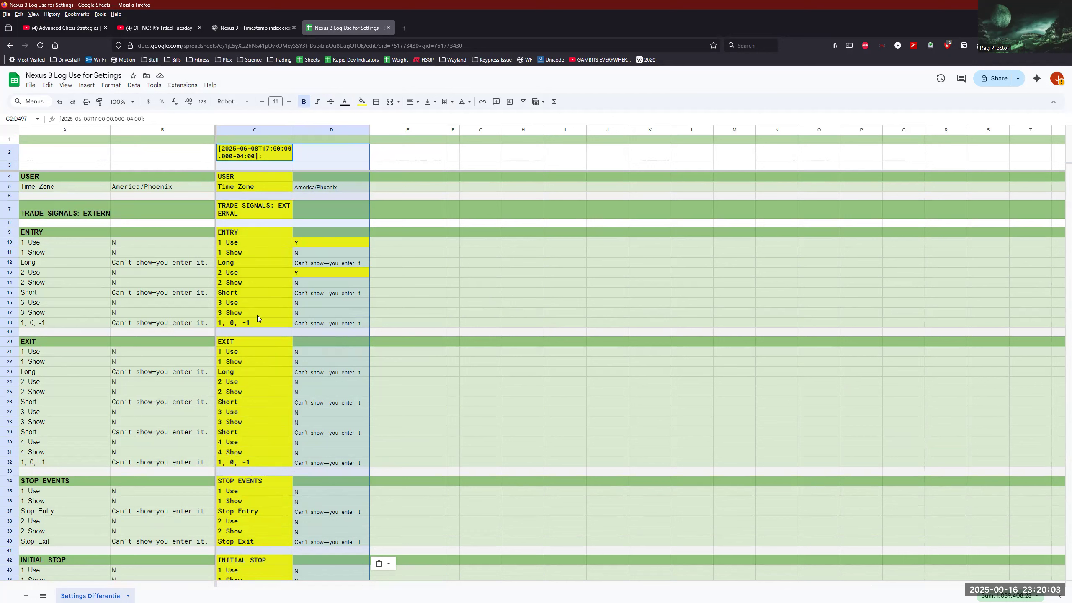
Copy the whole of column D with the setting values and paste it over the setting names in column C.
click(320, 129)
key(ctrl+c)
key(Left)
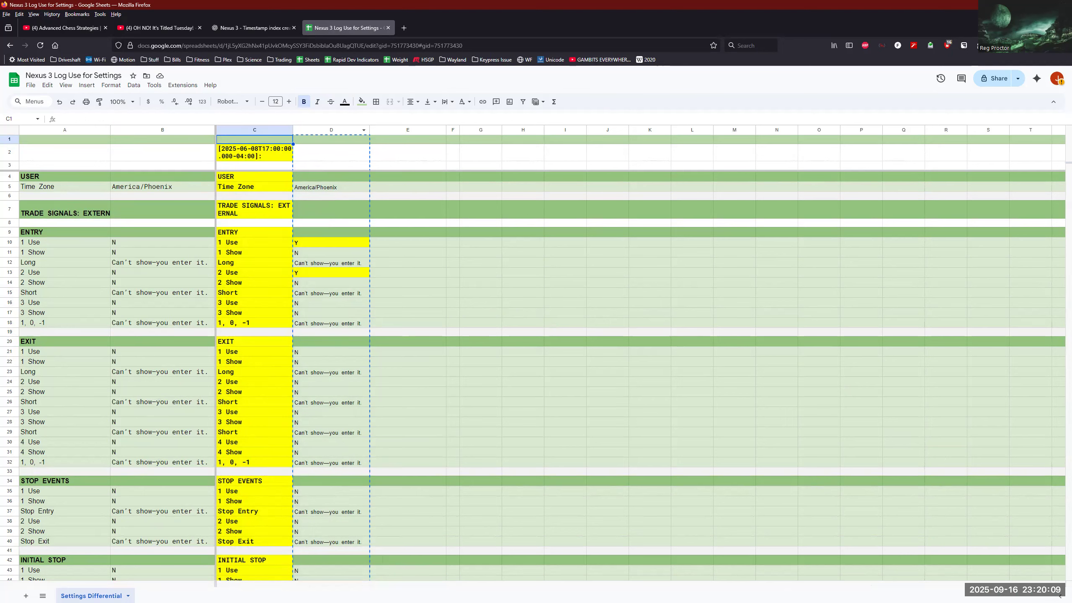
key(ctrl+v)
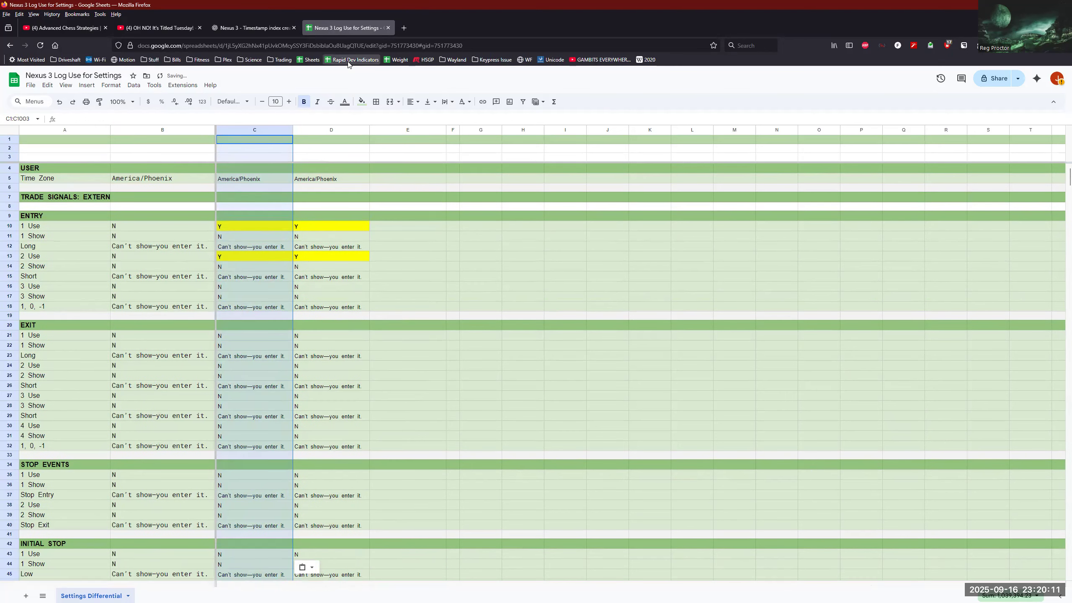
Clear the contents of the whole column D in the Settings Differential sheet.
click(331, 130)
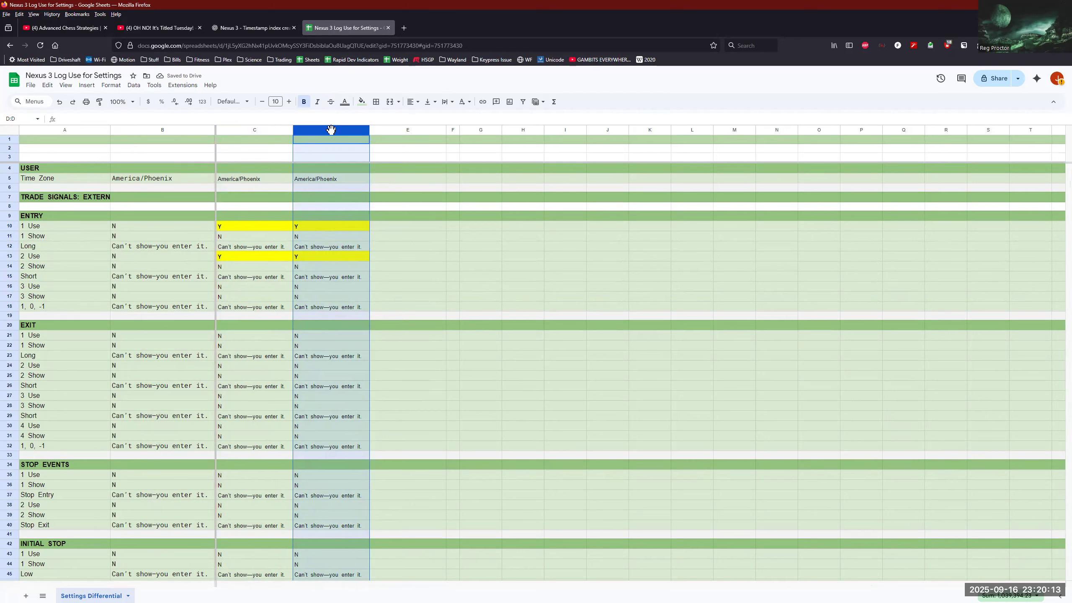
key(Delete)
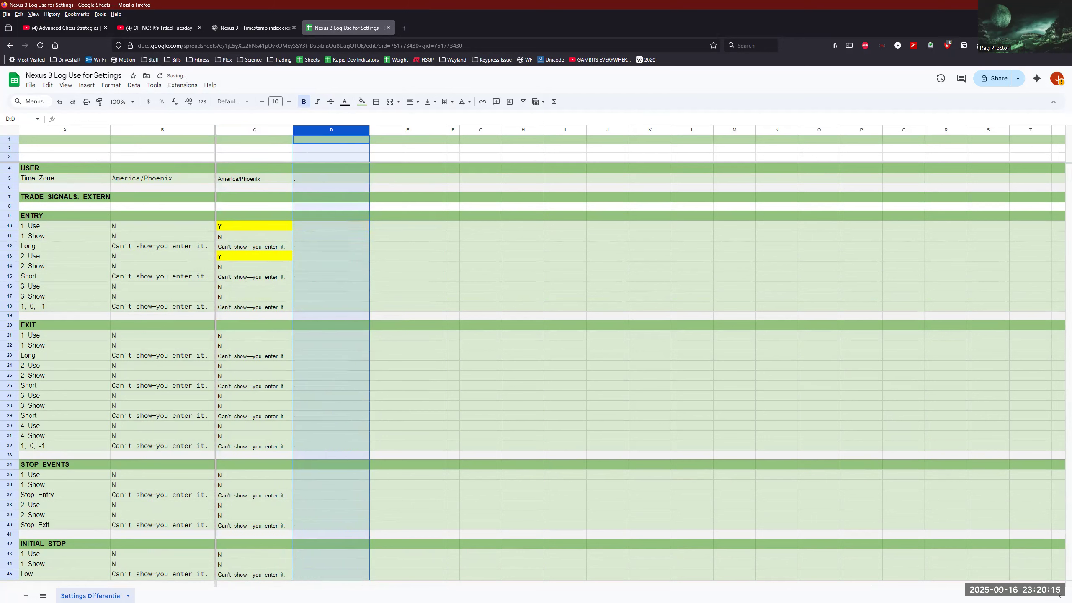
Examine the yellow-highlighted differences in column C against the defaults in column B, from the ENTRY settings through the TEST WINDOW sections.
click(235, 227)
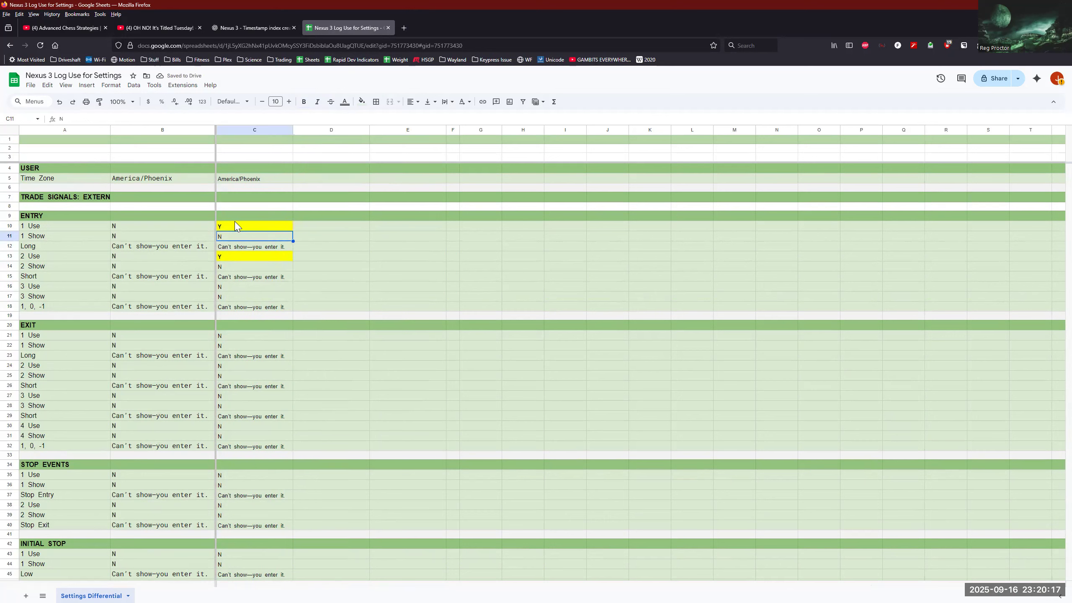
click(237, 257)
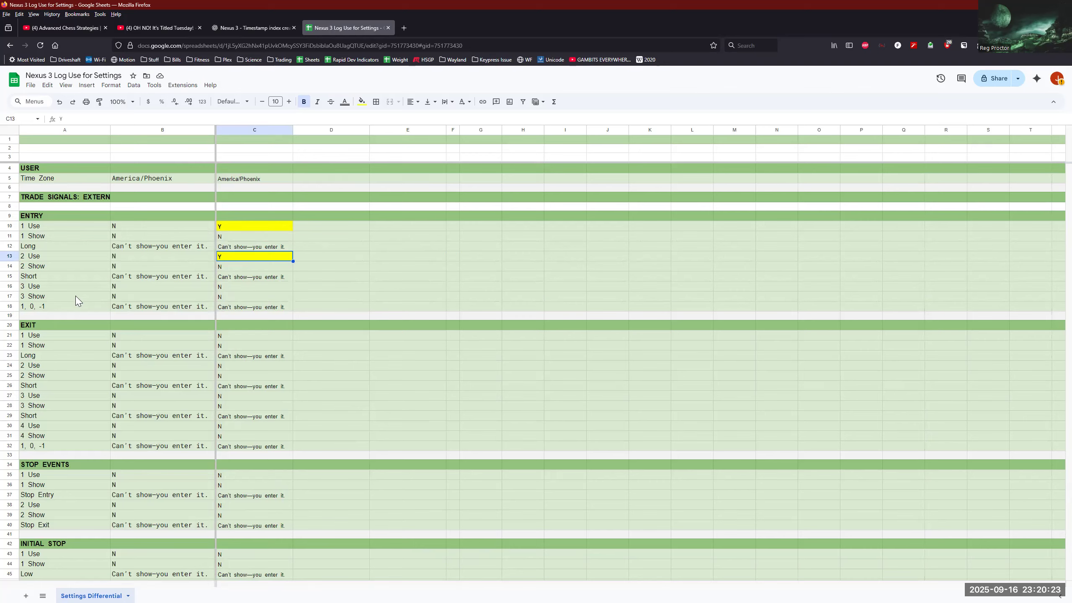
scroll(278, 320, down, 8)
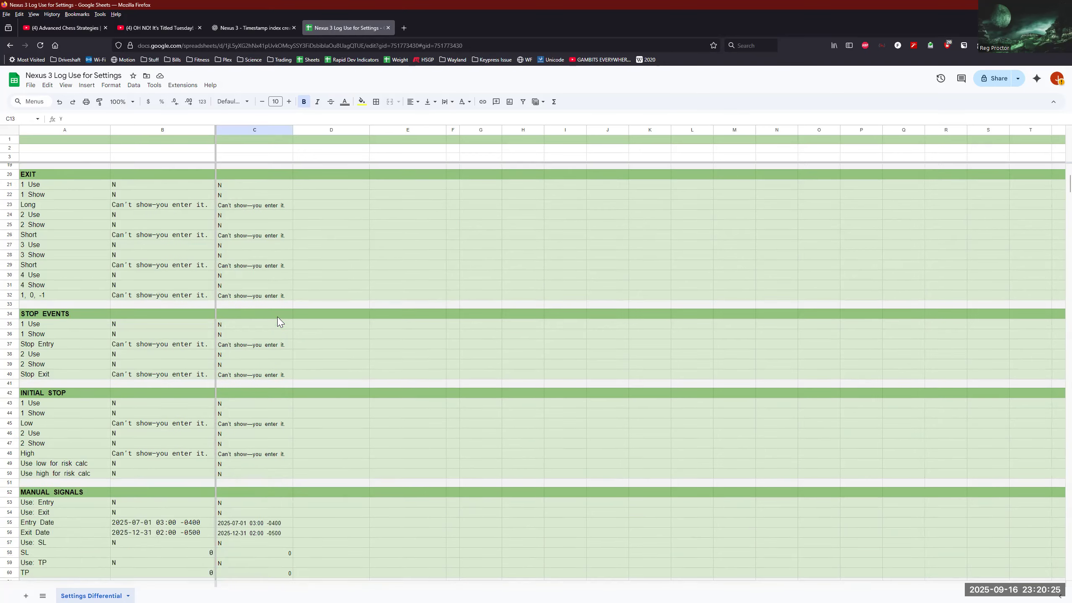
scroll(279, 321, down, 3)
click(269, 312)
scroll(276, 381, down, 20)
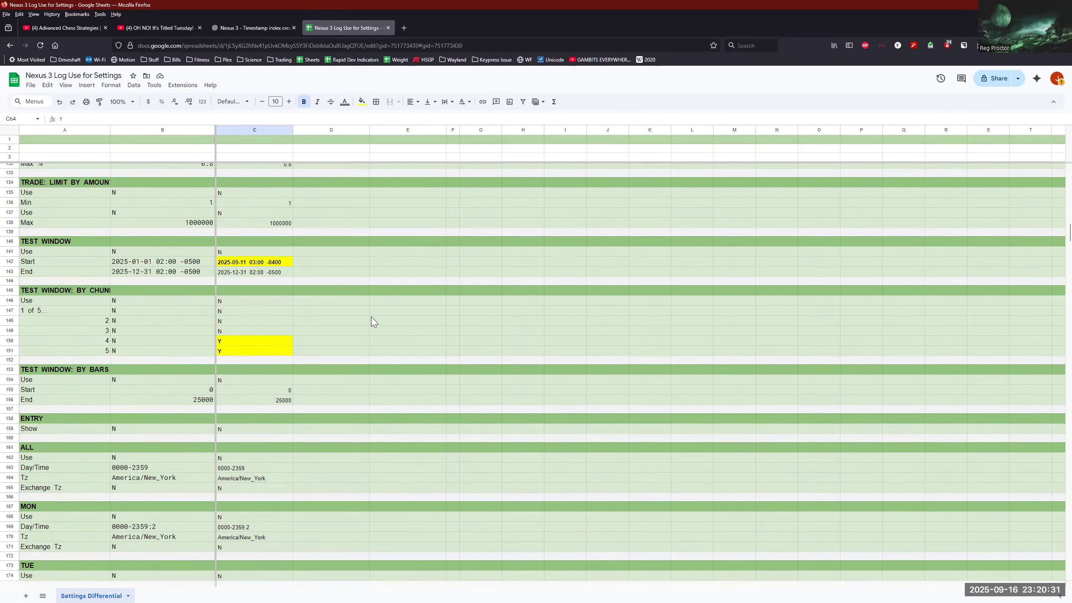
scroll(229, 408, down, 3)
scroll(230, 408, down, 1)
scroll(236, 371, up, 3)
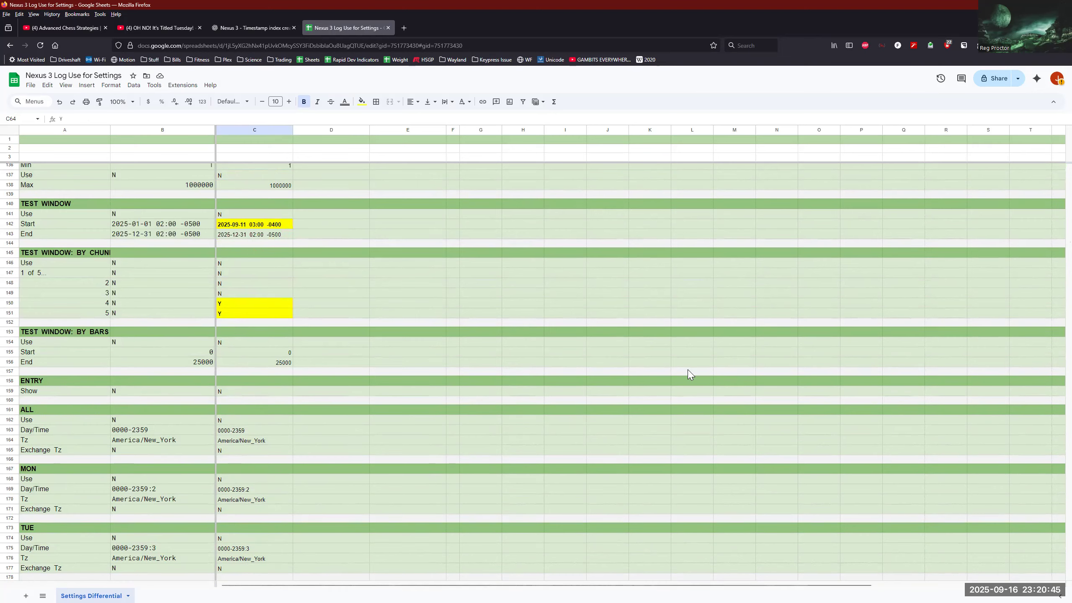
scroll(350, 274, up, 20)
scroll(350, 273, up, 10)
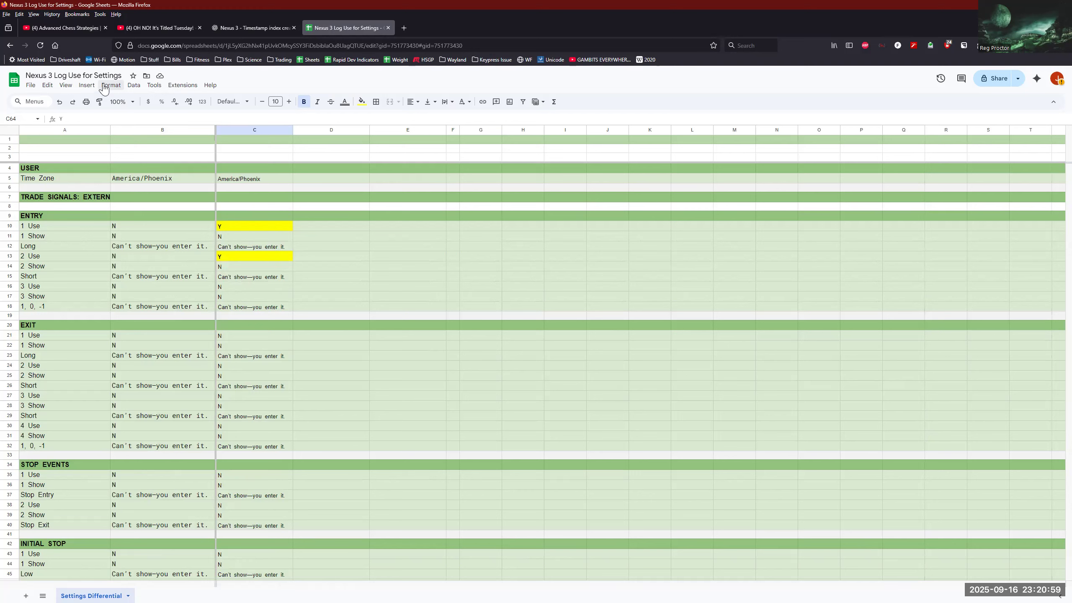
Look at the sheet's conditional formatting rule that highlights differing settings, and close the rules without changing them.
click(118, 87)
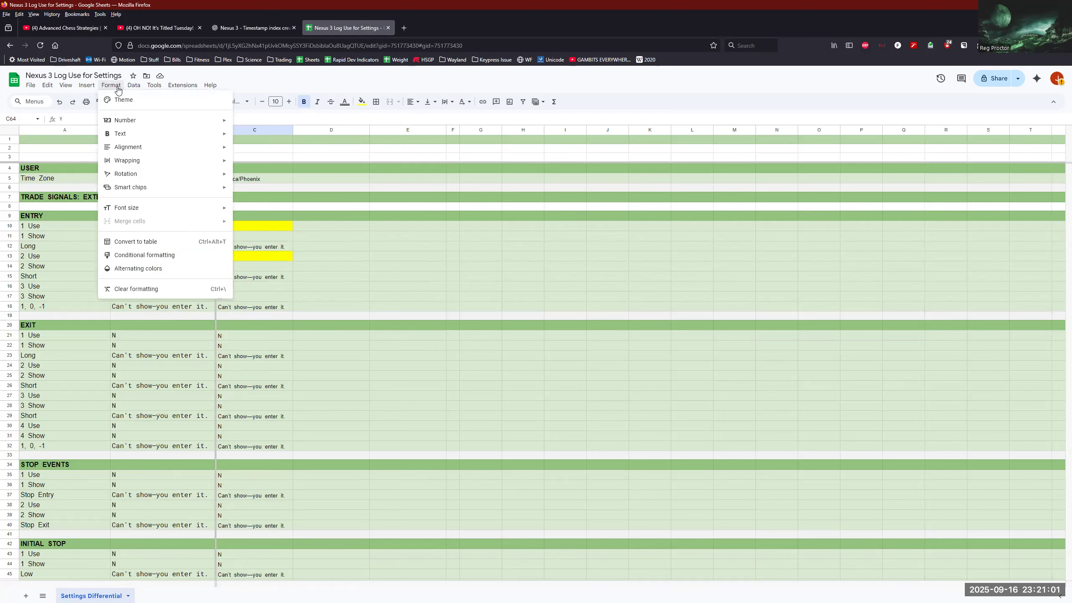
click(166, 261)
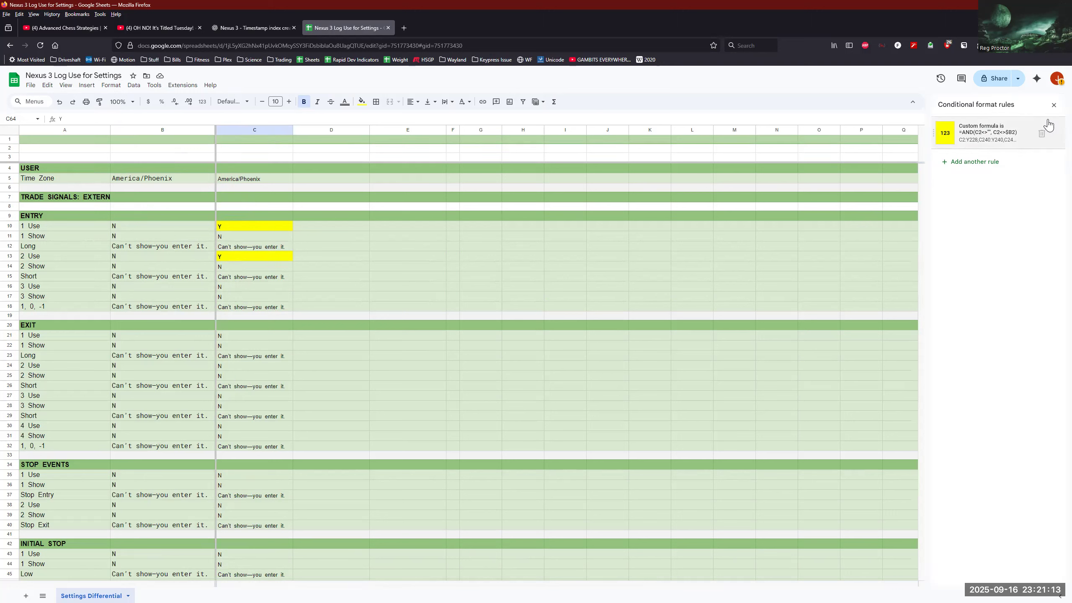
click(1055, 105)
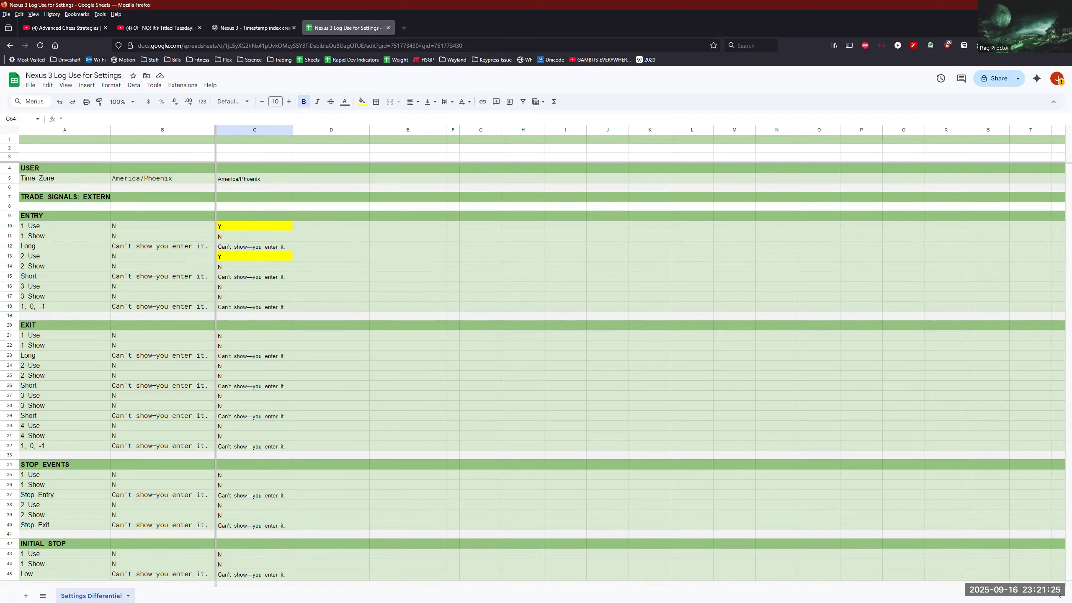
Restore and resize the Firefox and TradingView windows so the spreadsheet and the chart stand side by side, each nearly full height.
drag(880, 5, 661, 65)
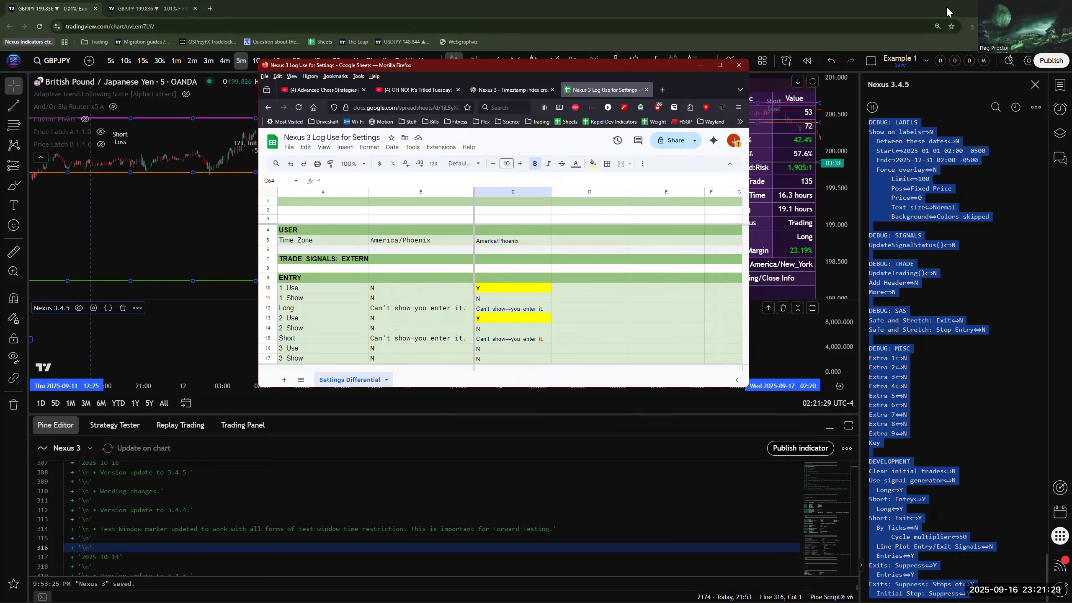
click(1044, 8)
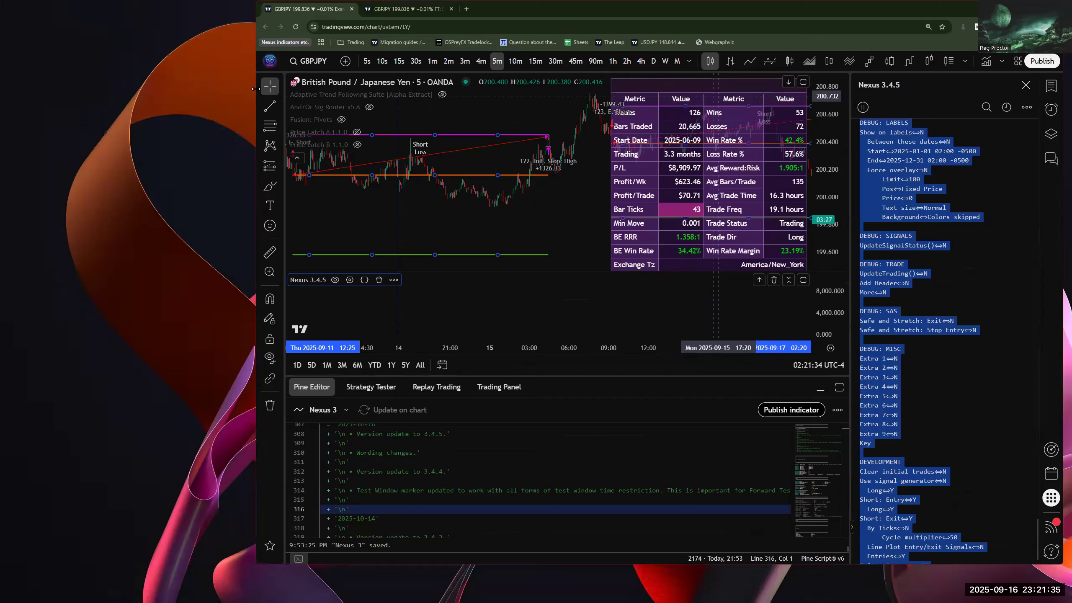
drag(254, 89, 486, 89)
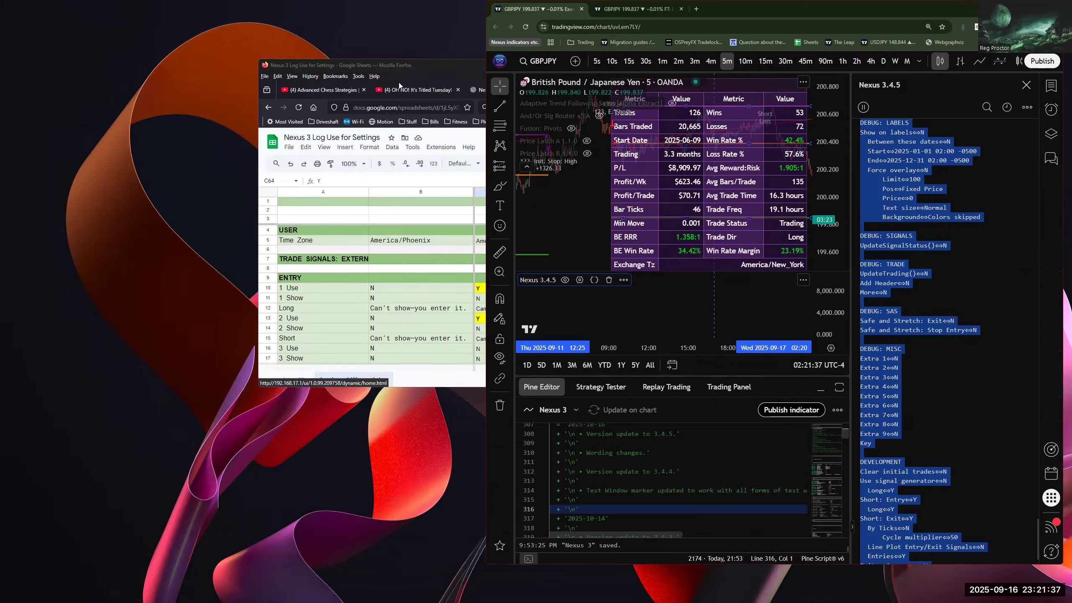
drag(429, 62, 178, 5)
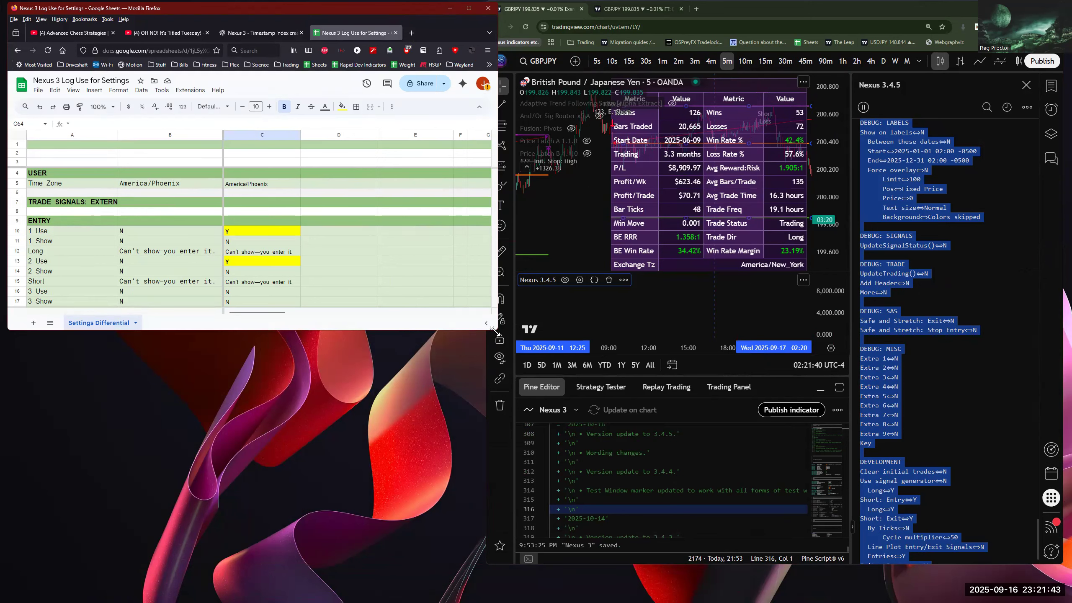
drag(493, 329, 470, 592)
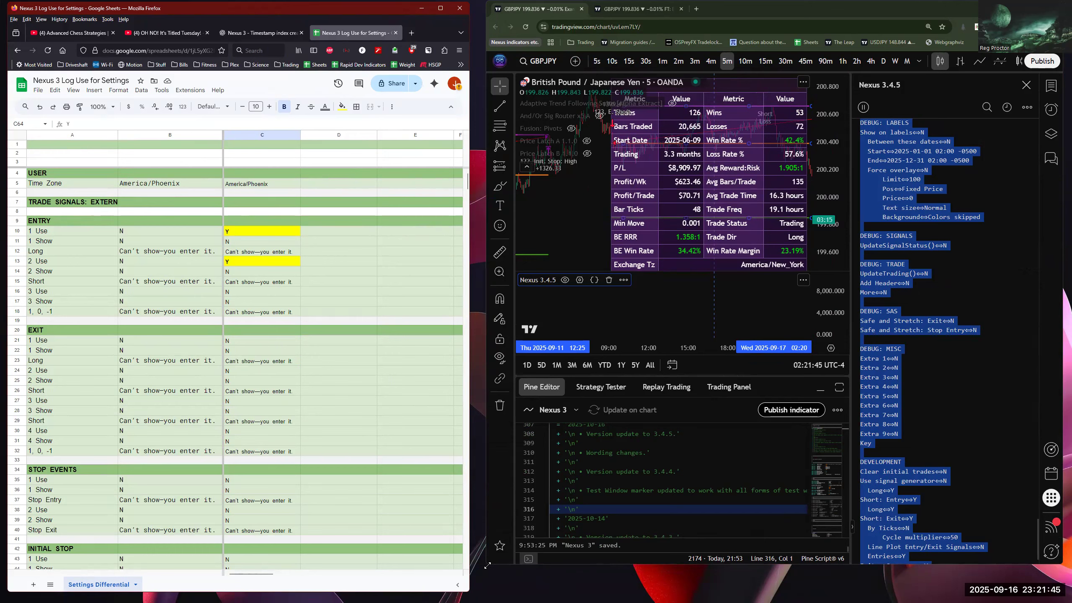
drag(488, 565, 476, 591)
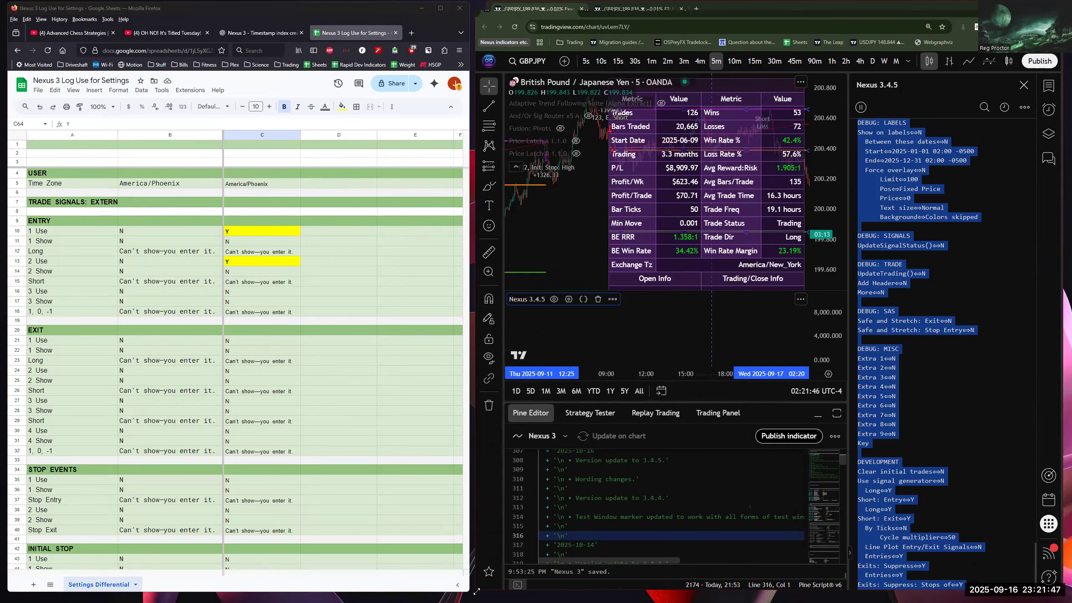
Close the Nexus 3.4.5 Pine logs and show the Object Tree and the Strategy Tester report in TradingView.
click(590, 412)
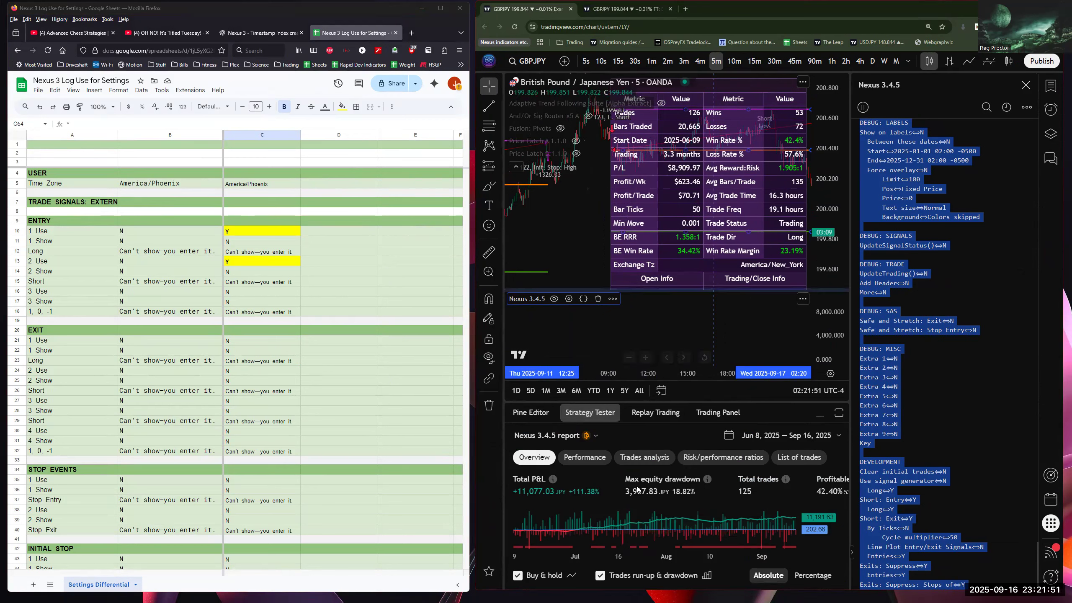
click(526, 420)
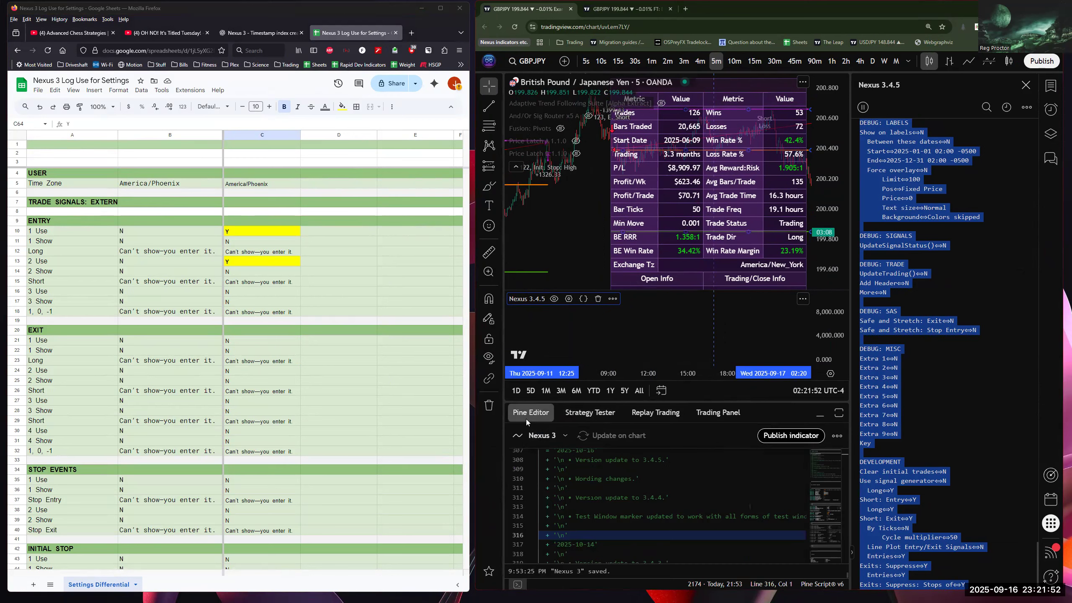
click(836, 438)
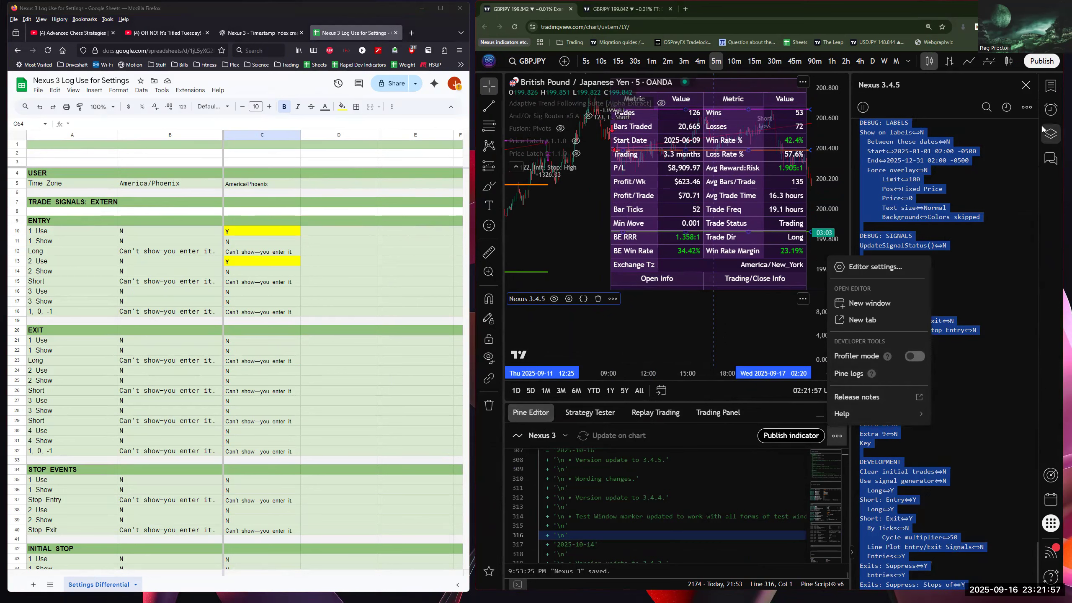
click(1026, 88)
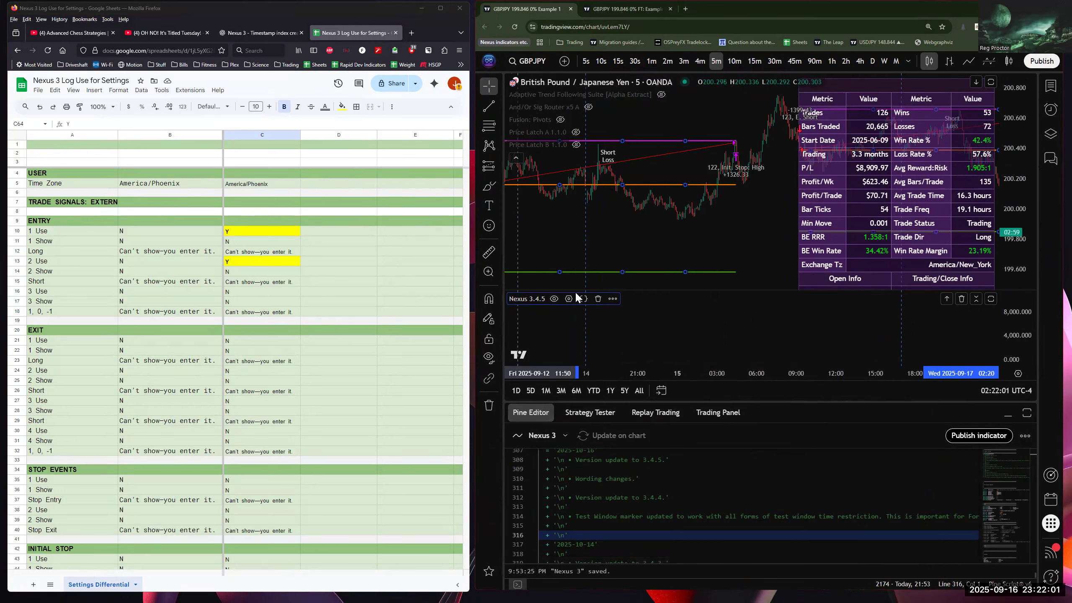
click(1052, 134)
click(590, 412)
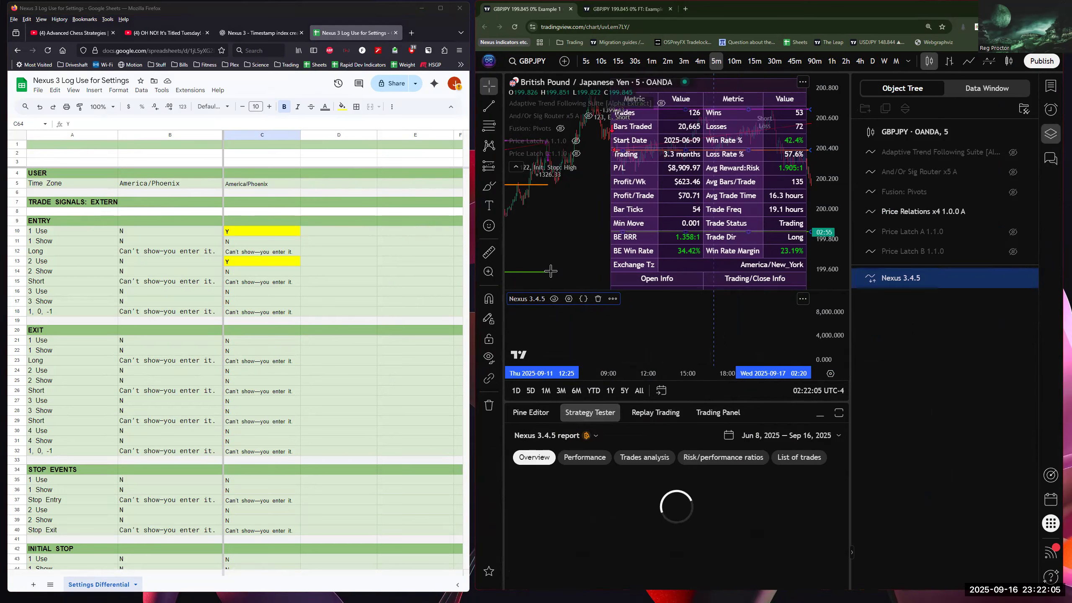
Open the Nexus 3.4.5 settings clear of the chart and look up the source chosen for the first Long entry signal.
click(569, 299)
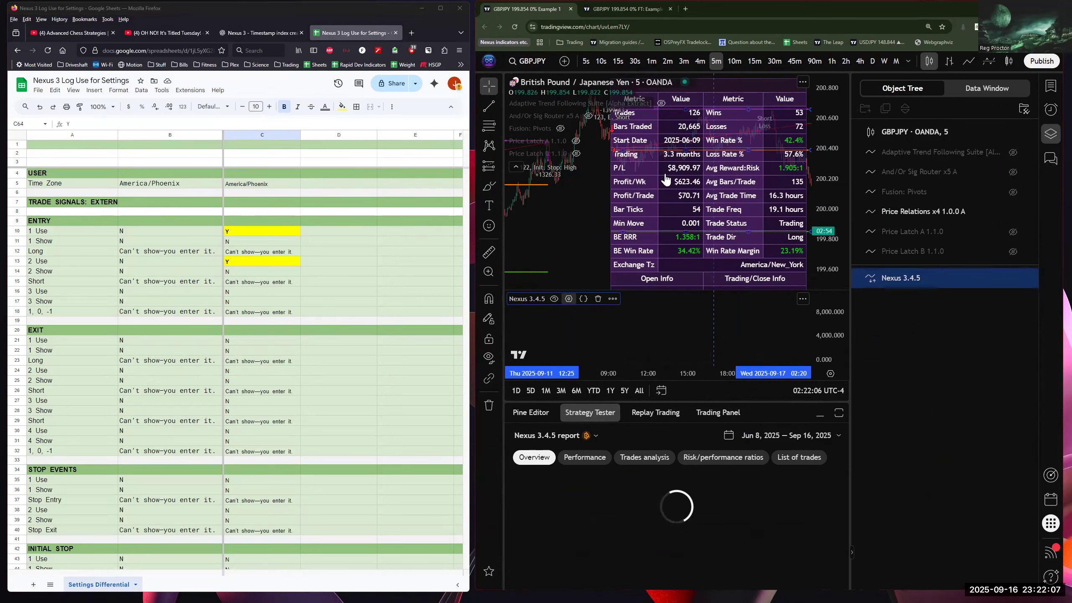
drag(717, 74, 907, 66)
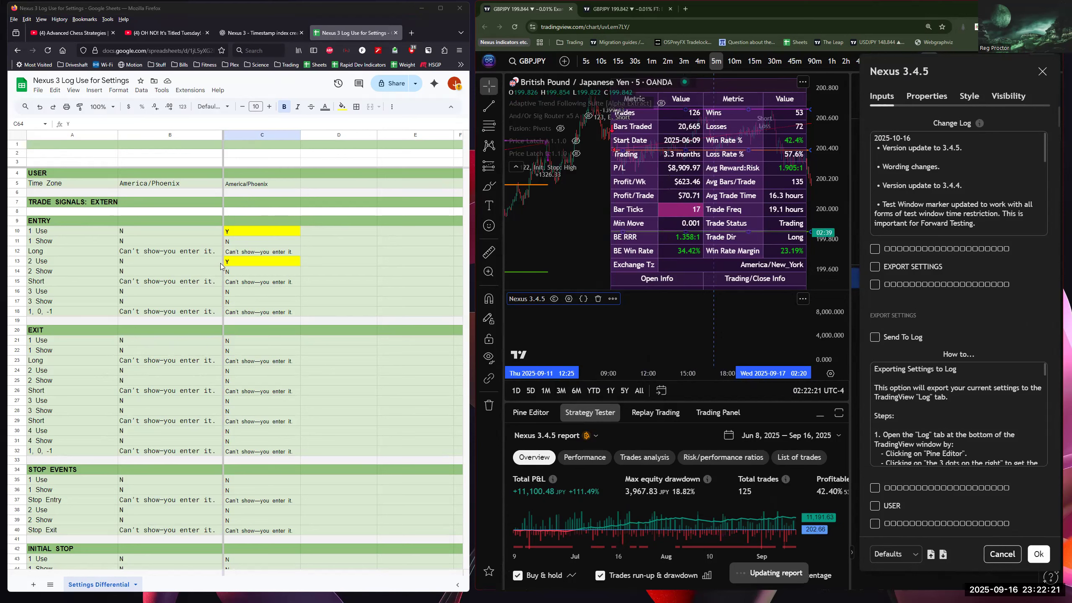
click(245, 251)
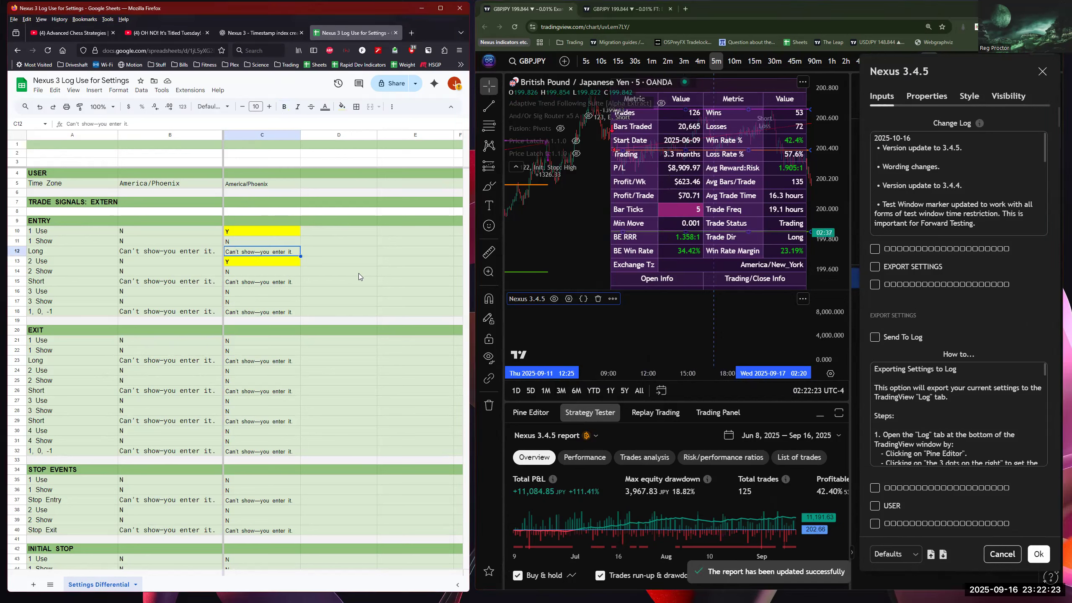
scroll(1024, 298, down, 1)
scroll(1023, 298, down, 10)
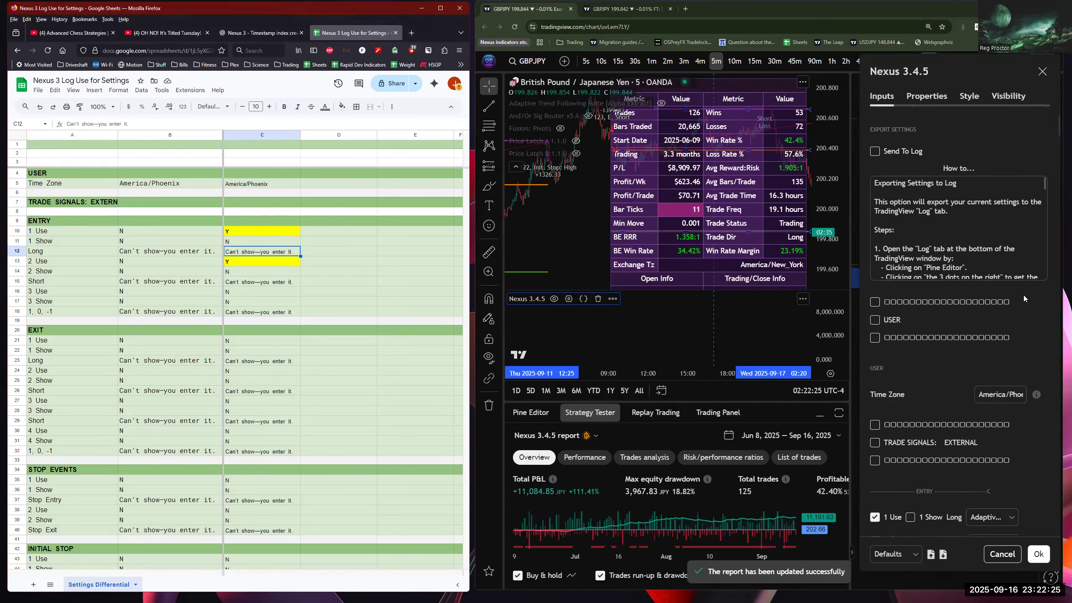
scroll(1024, 298, down, 4)
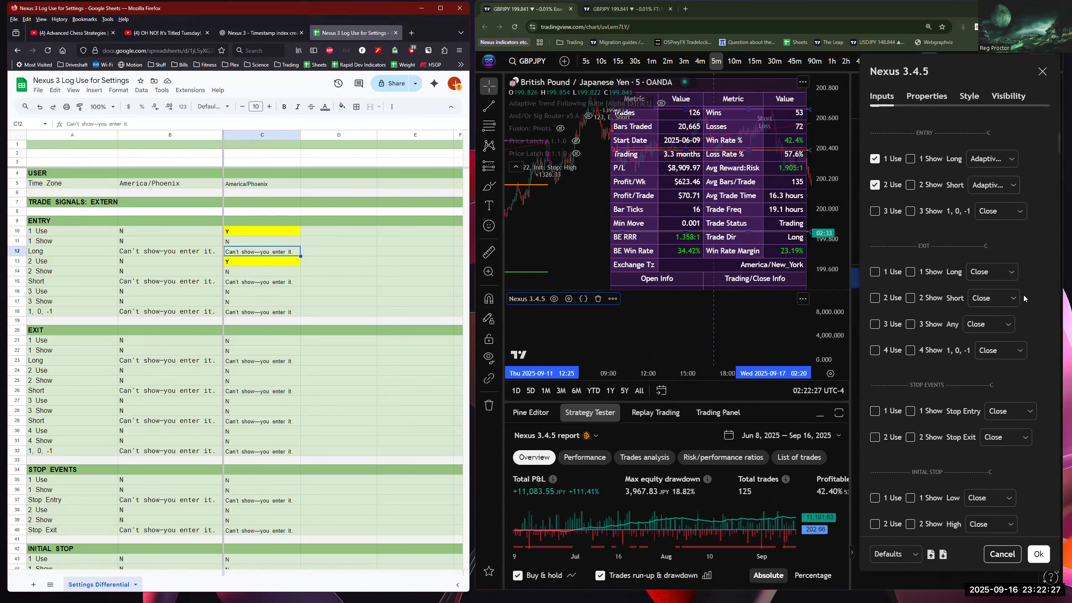
click(1009, 161)
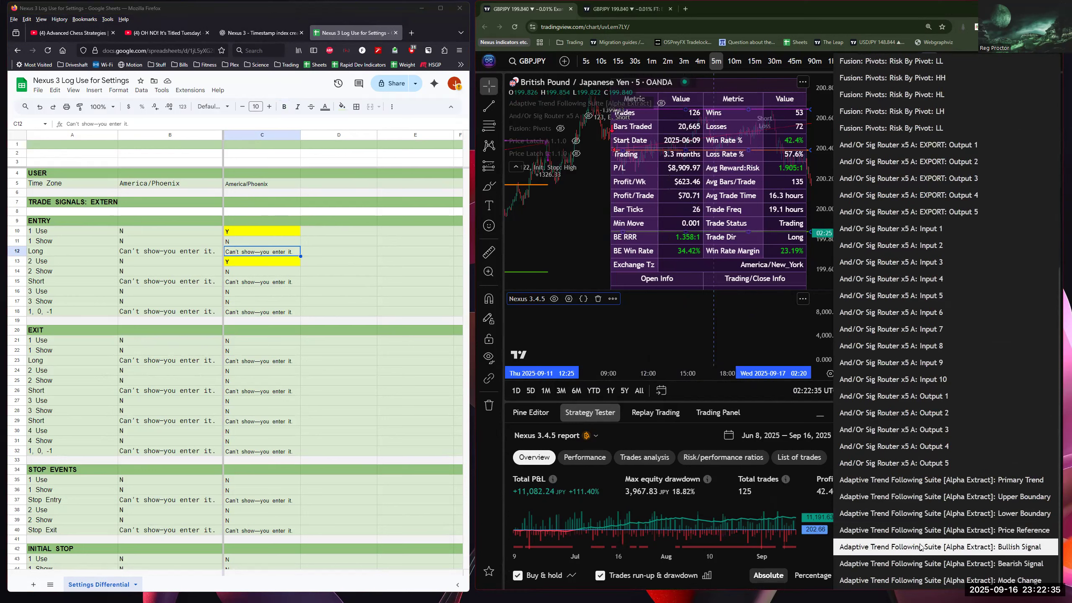
Enter "ATFS: Bullish Signal" in cell C12 as the Long entry source in the Settings Differential sheet.
click(292, 389)
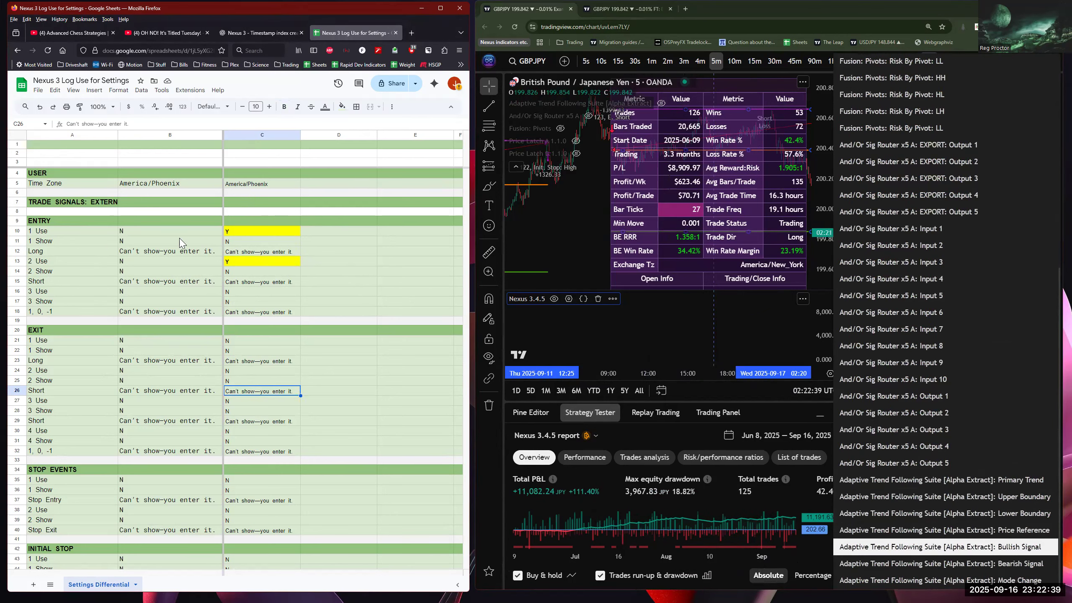
click(246, 253)
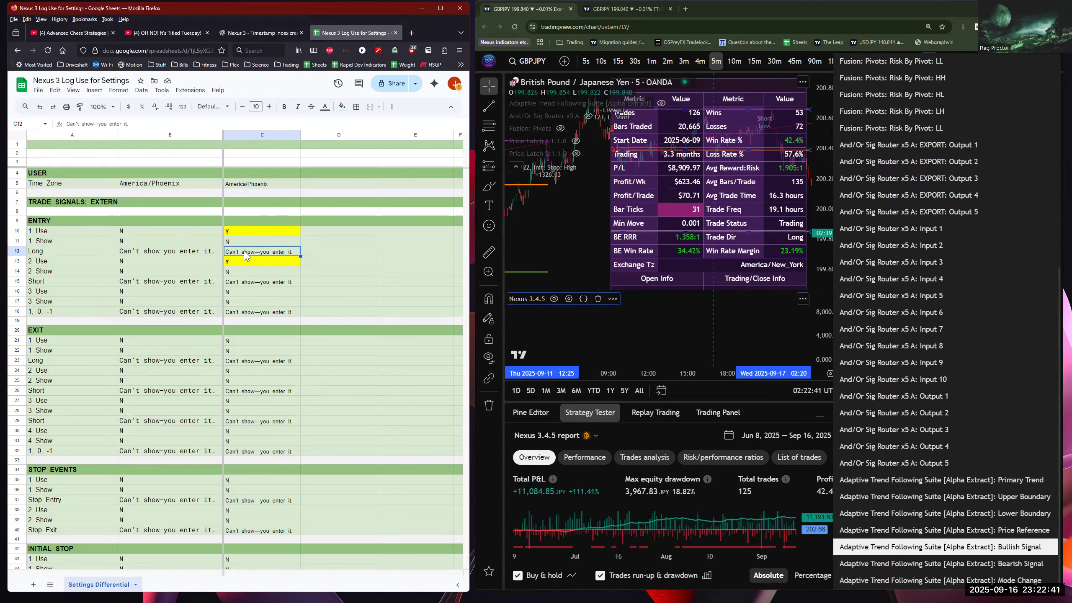
text(Ad)
key(BackSpace)
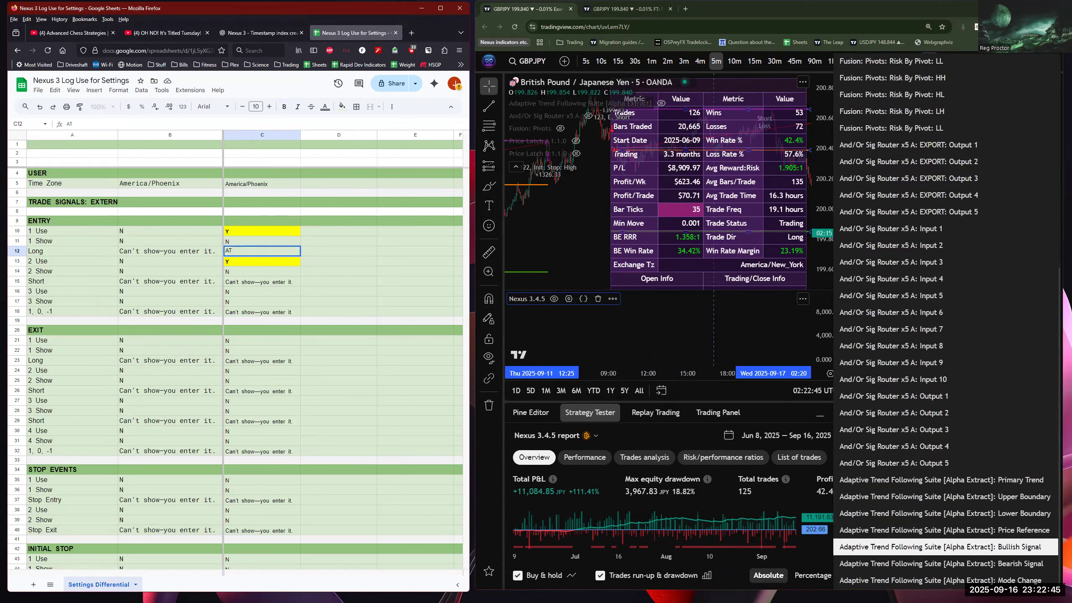
text(TFS:  Bull)
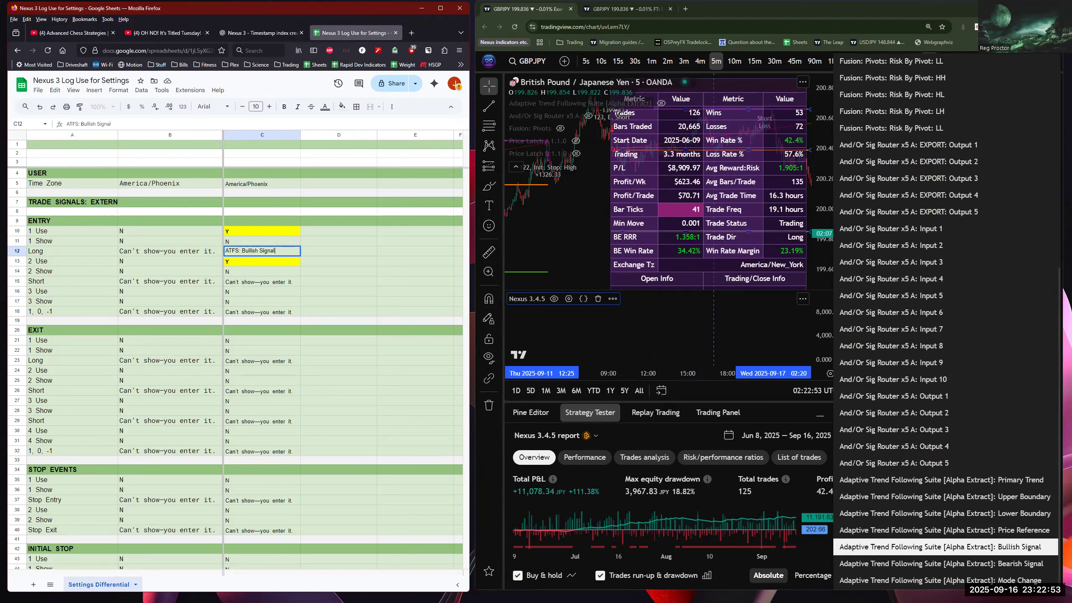
key(Return)
key(Up)
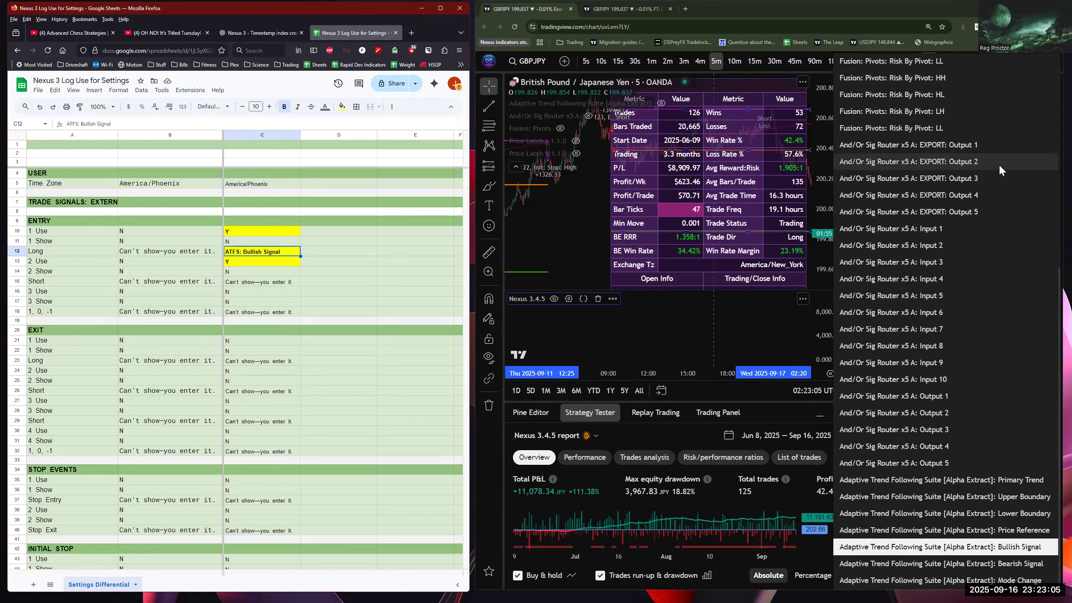
Reopen the Nexus 3.4.5 settings clear of the chart and review the Entry, Exit, Stop Events and Initial Stop inputs.
click(735, 237)
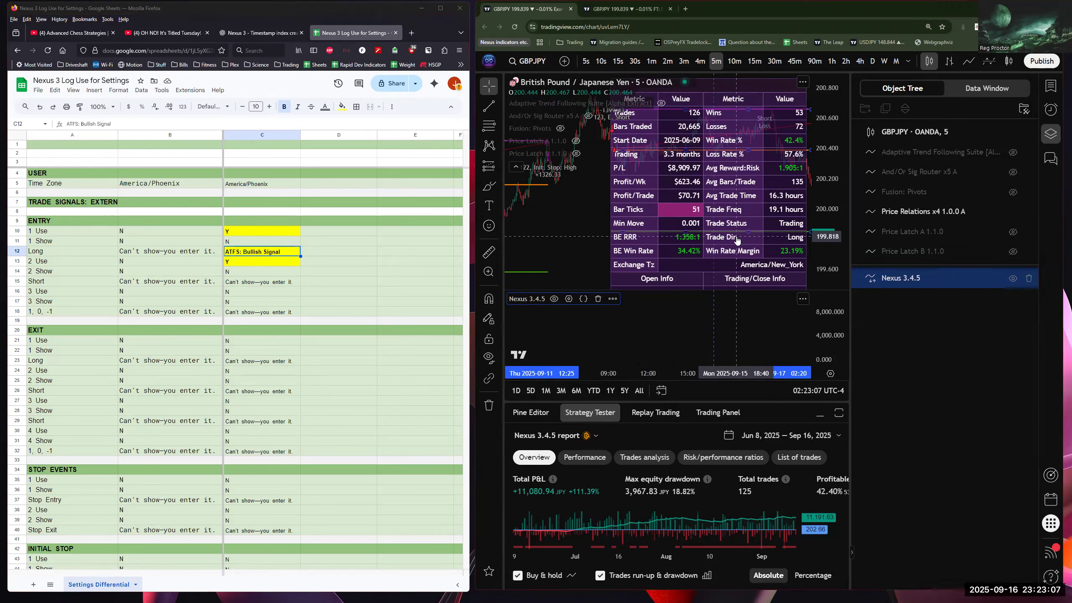
click(569, 299)
drag(710, 80, 898, 73)
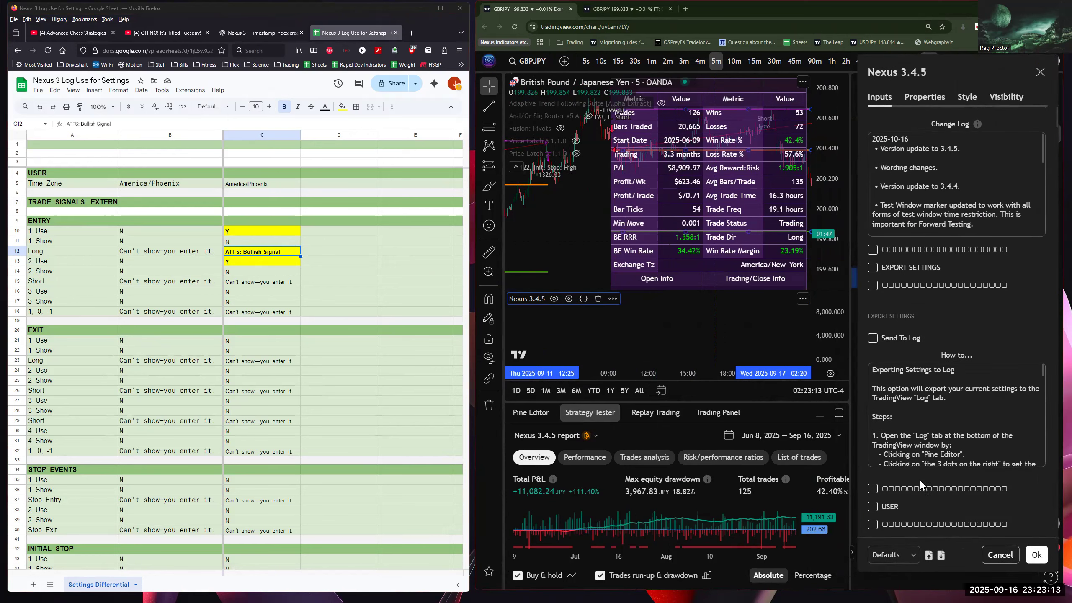
scroll(918, 487, down, 10)
scroll(918, 485, down, 3)
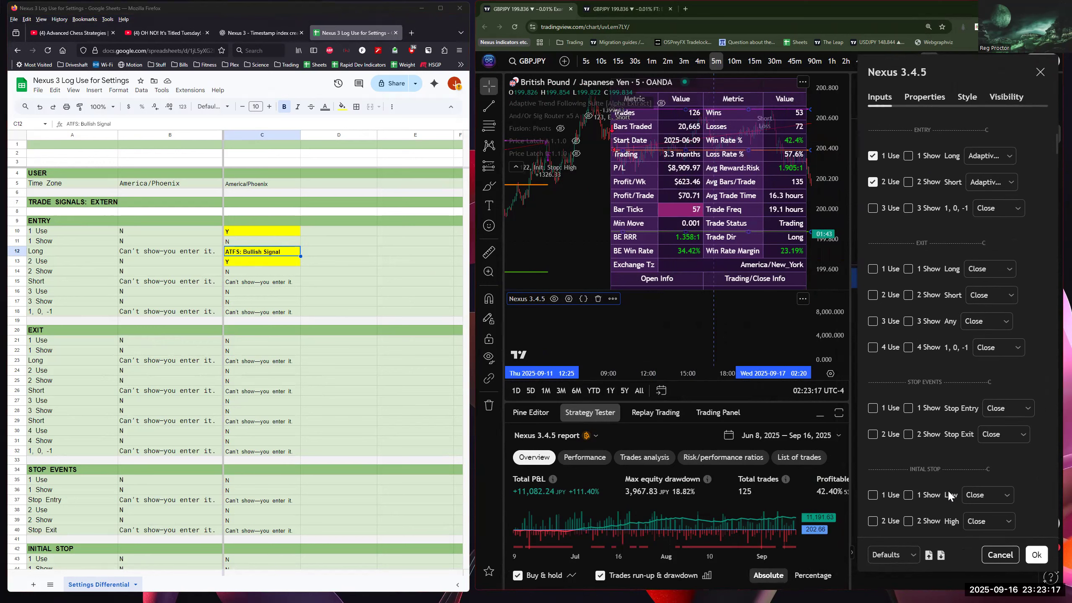
scroll(948, 489, down, 3)
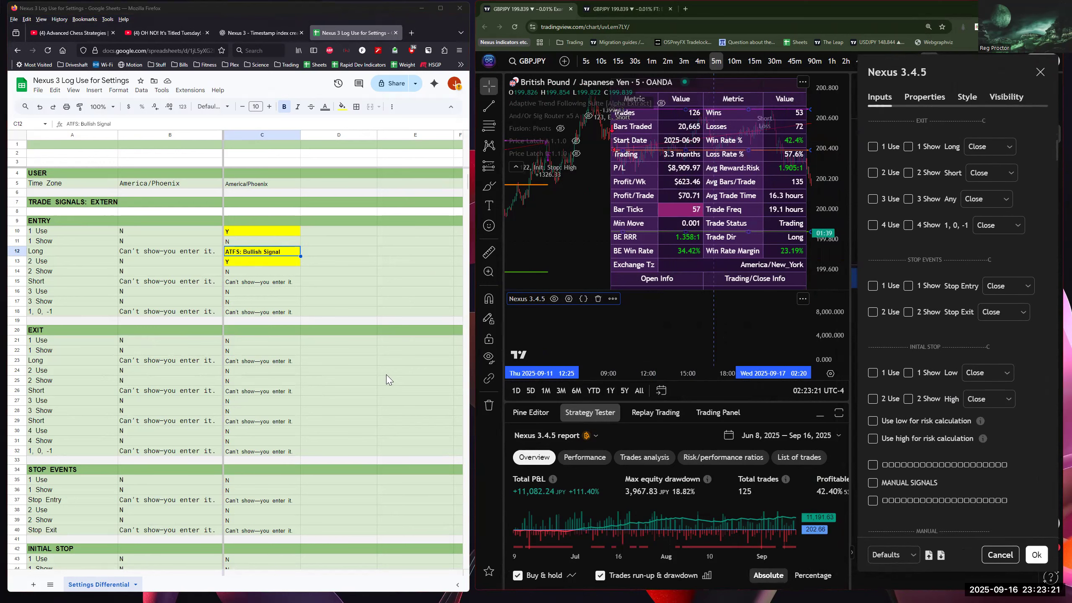
Find the skipped color settings under Trade Table Display in the Settings Differential sheet and select the table background entry in C334.
click(283, 329)
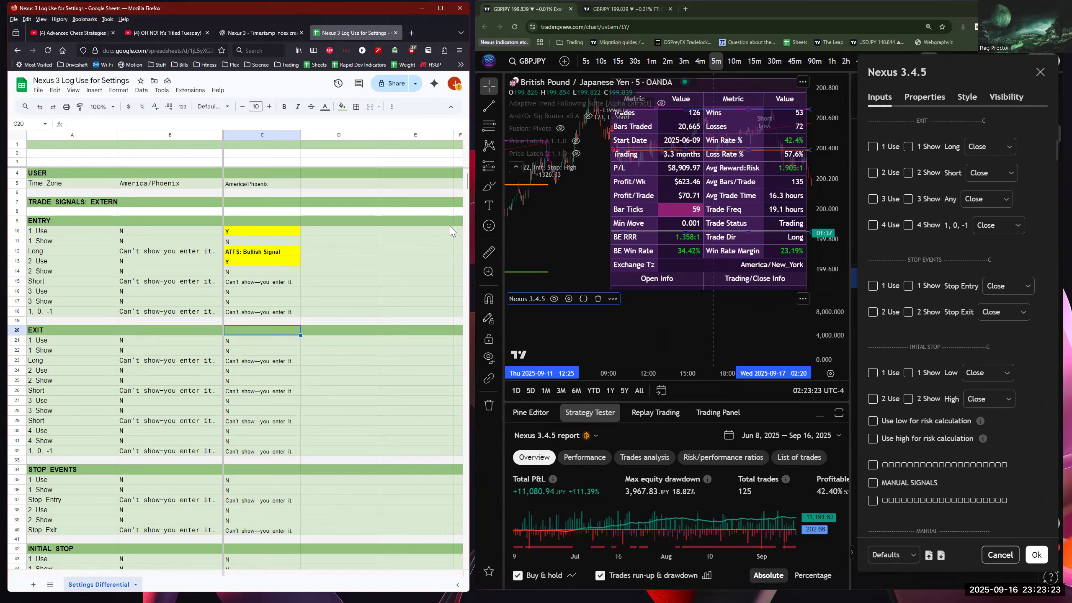
drag(468, 184, 466, 313)
click(255, 340)
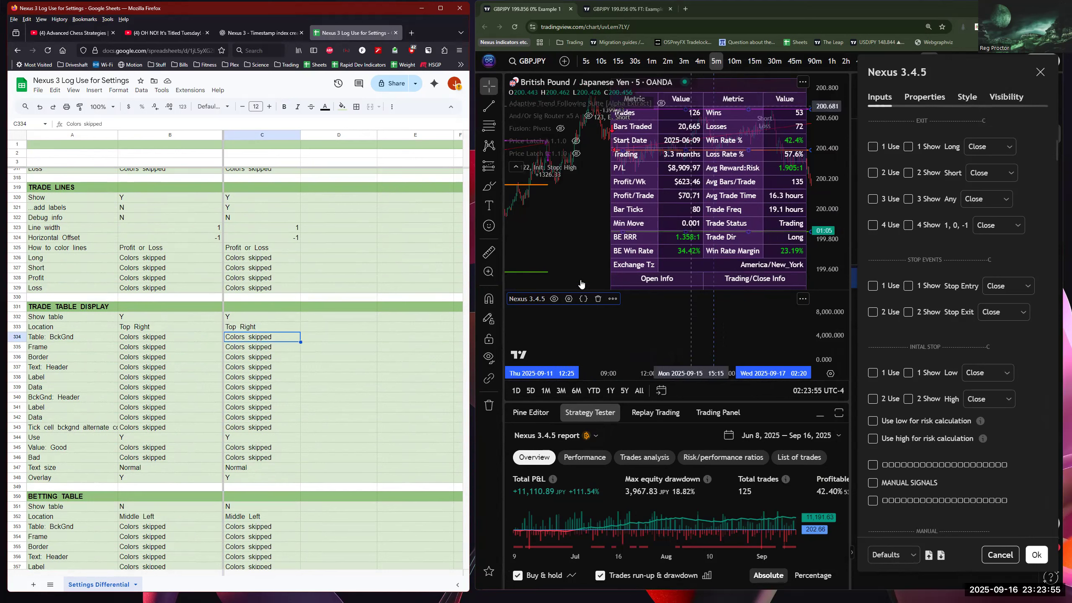
Examine the plot and color options in the Nexus 3.4.5 style settings, from Estimated Spread down to the Graph: Real Time colors.
click(967, 95)
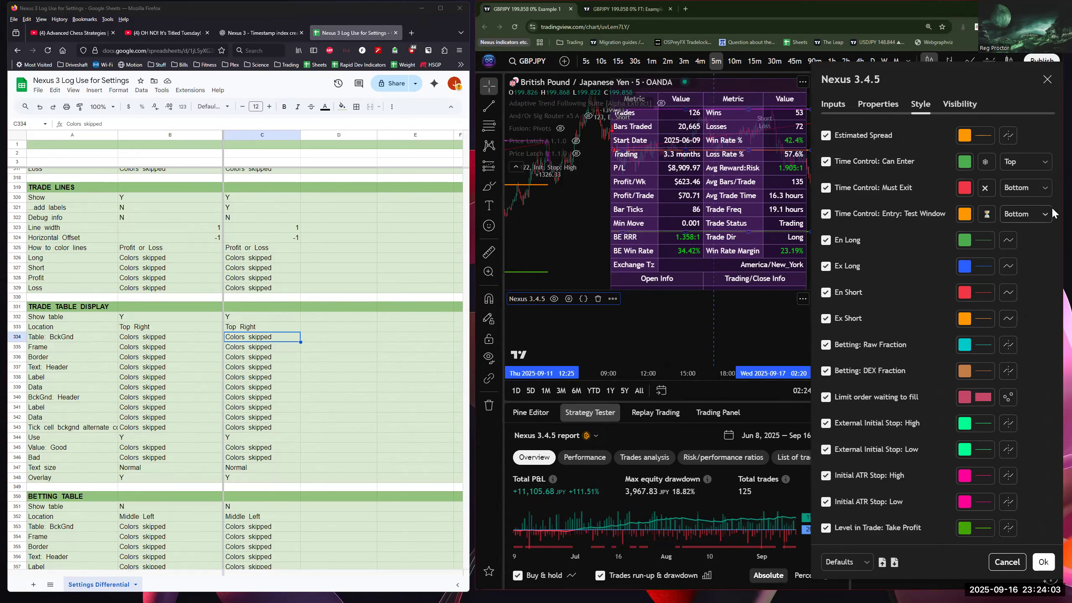
drag(965, 70, 959, 68)
drag(1052, 127, 1037, 239)
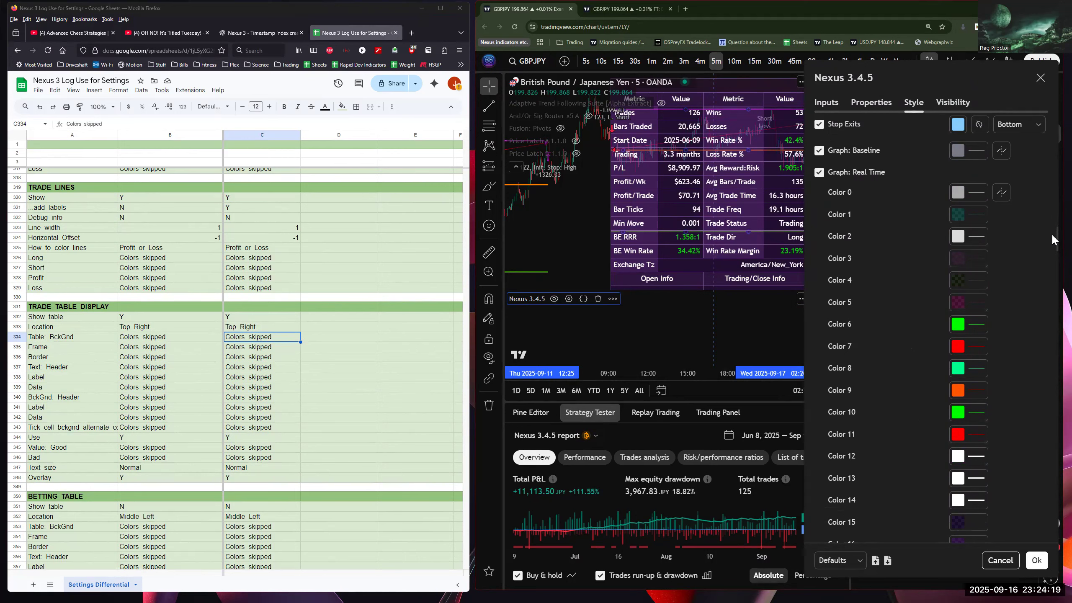
drag(1052, 235, 993, 118)
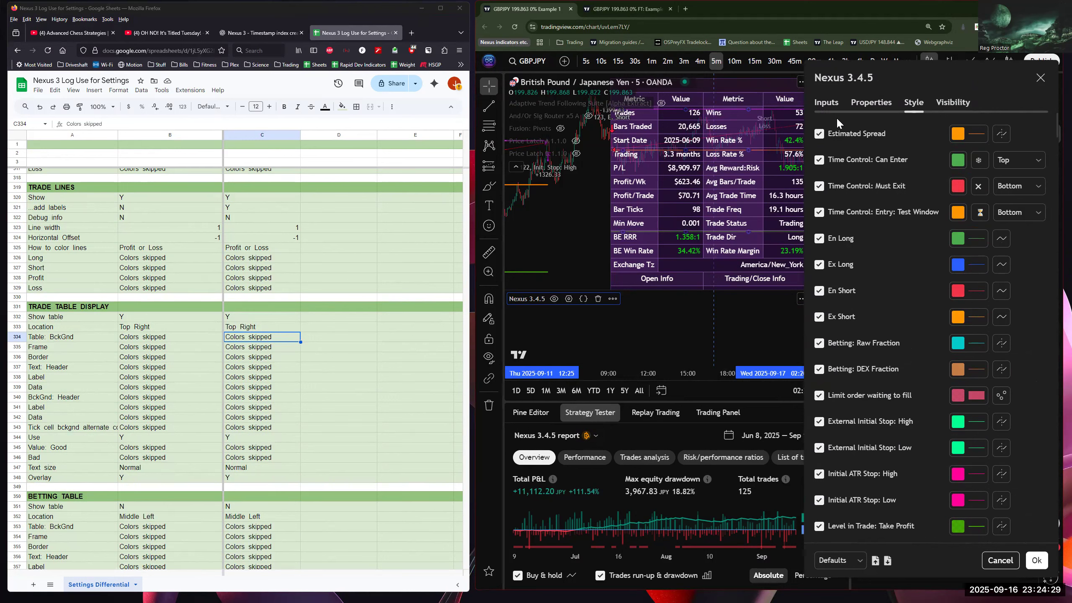
Locate the Nexus server key row in the sheet and the matching Alerts, Pine Connector and Pick My Trade inputs in the Nexus settings.
click(830, 105)
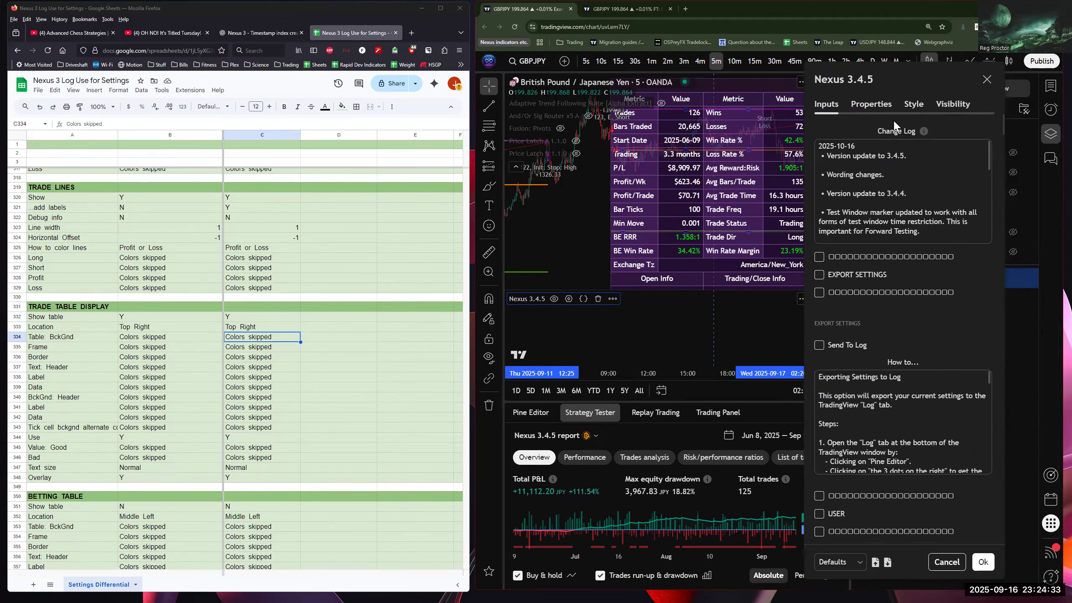
drag(907, 78, 955, 72)
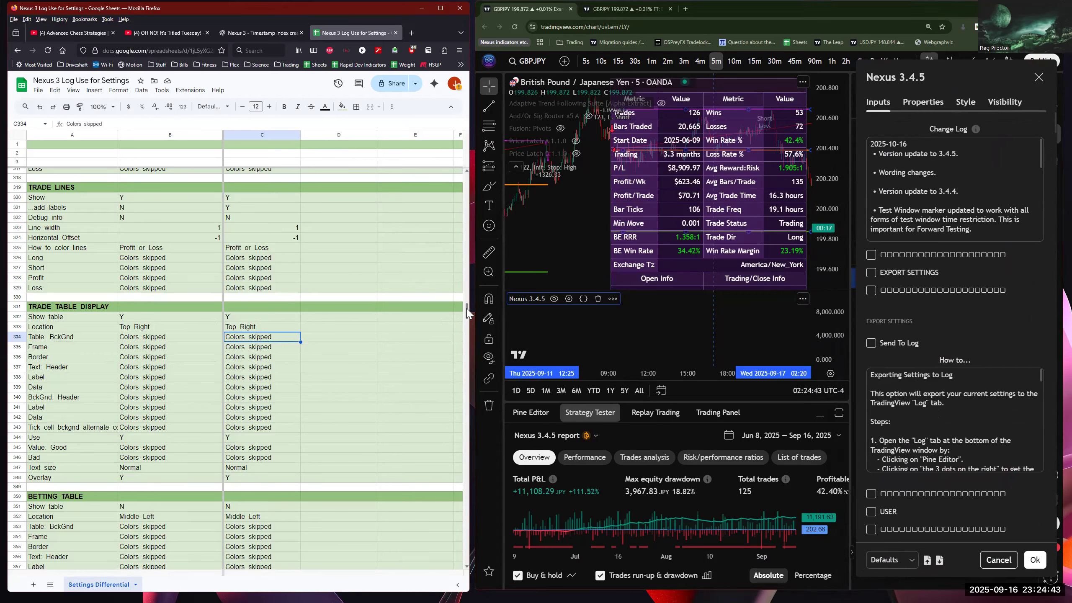
drag(467, 315, 467, 355)
click(59, 261)
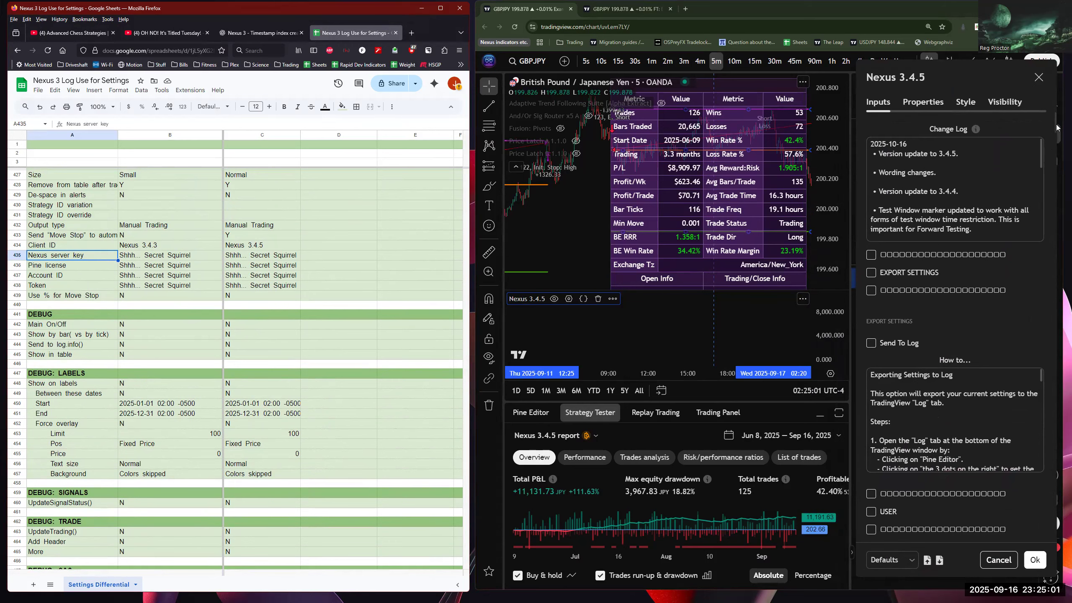
drag(1057, 127, 1037, 474)
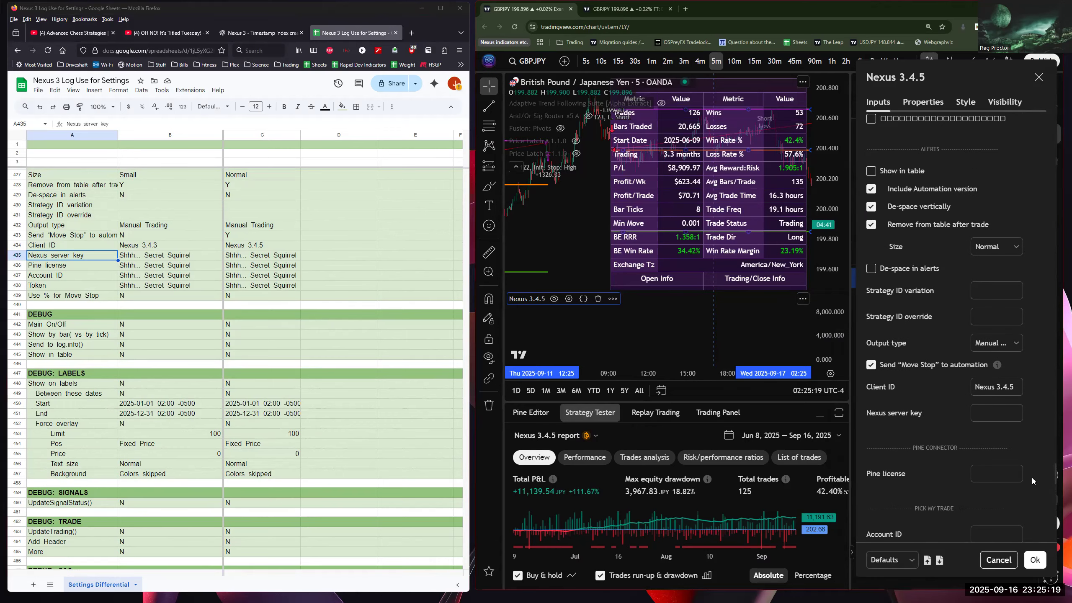
scroll(1032, 478, down, 2)
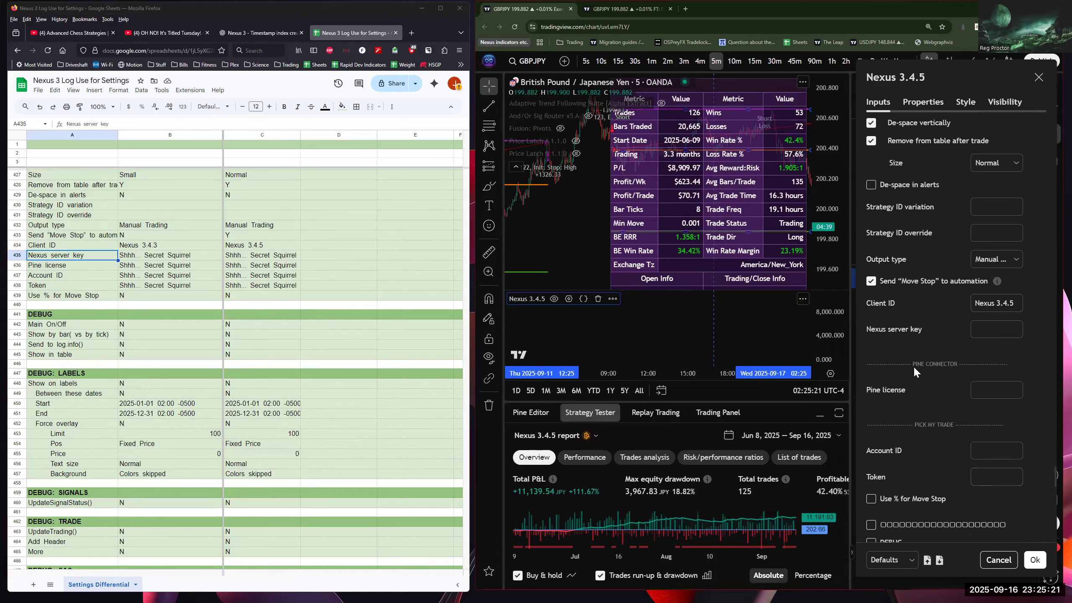
Inspect the Pine license and Account ID input fields, then select the masked Pine license entry in cell C436 of the sheet.
click(984, 388)
click(981, 449)
click(980, 389)
key(shift+Tab)
click(291, 265)
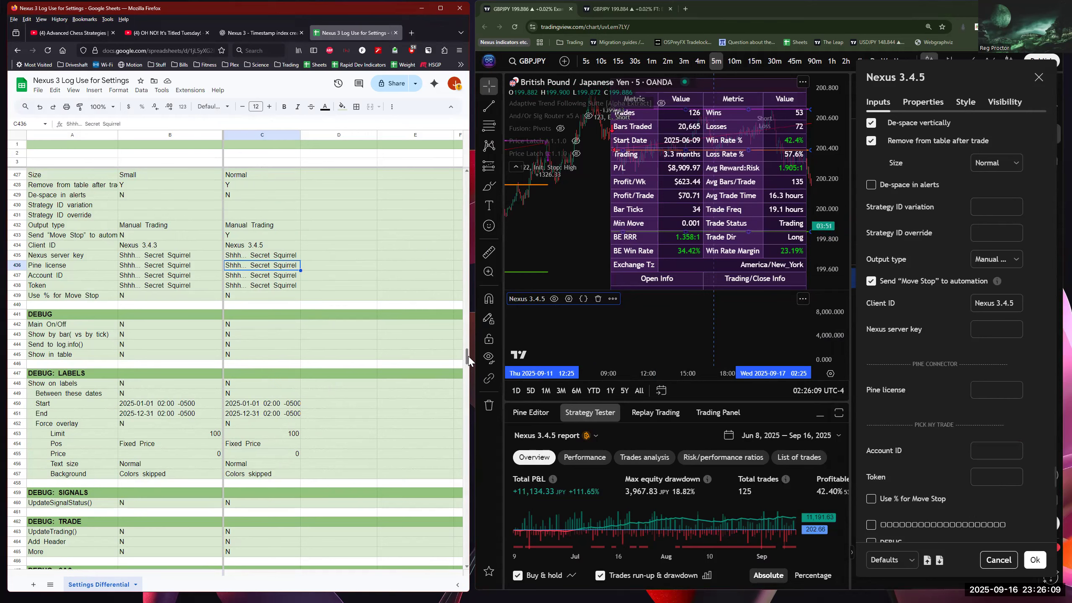
Return to the Entry section of the sheet and select the highlighted cells C12:C13.
drag(468, 355, 469, 171)
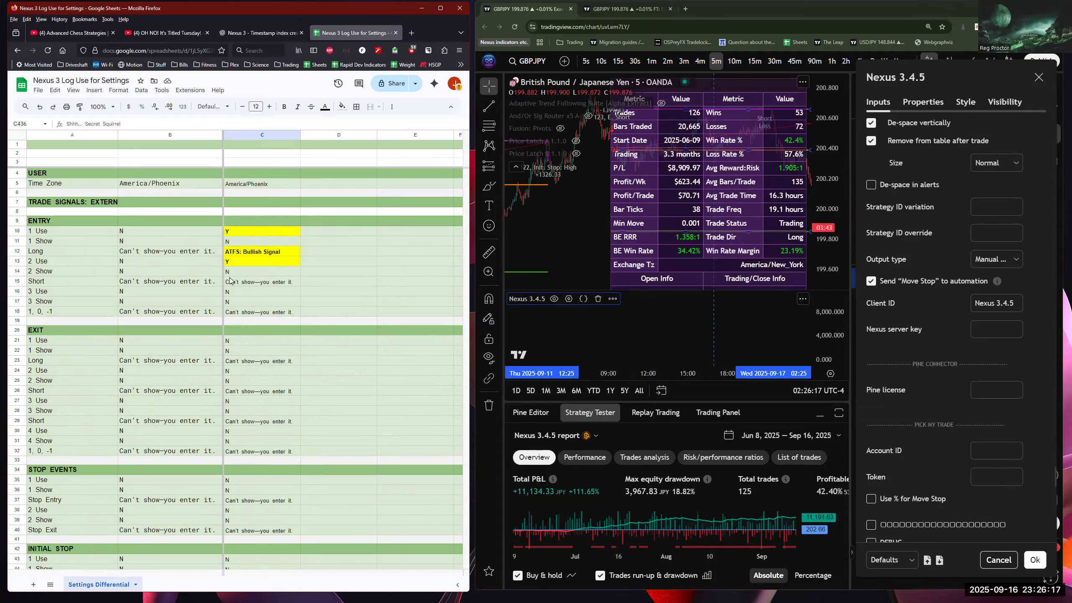
click(290, 175)
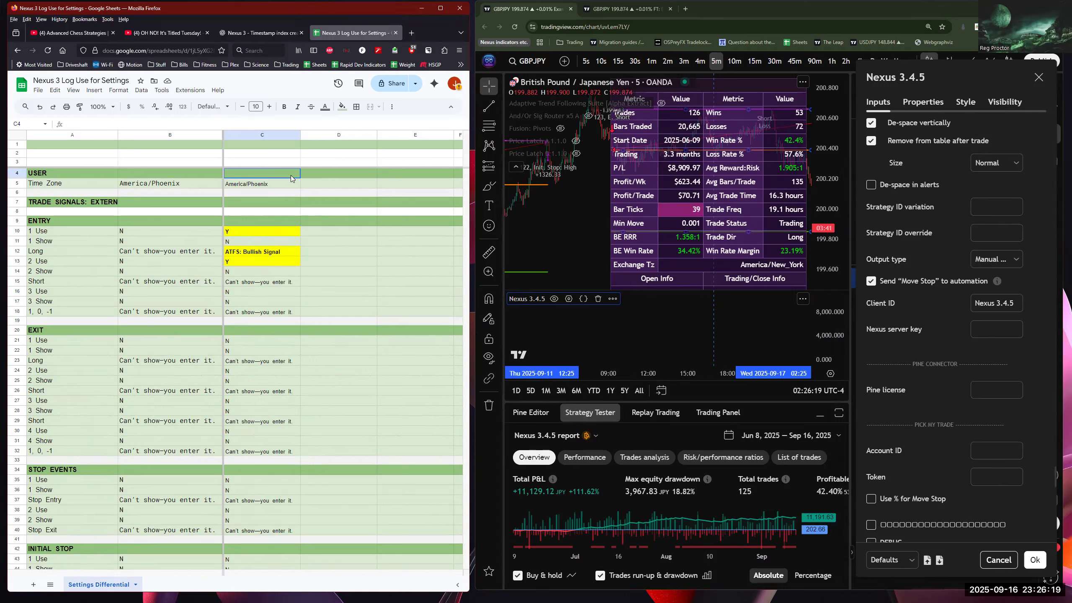
click(324, 174)
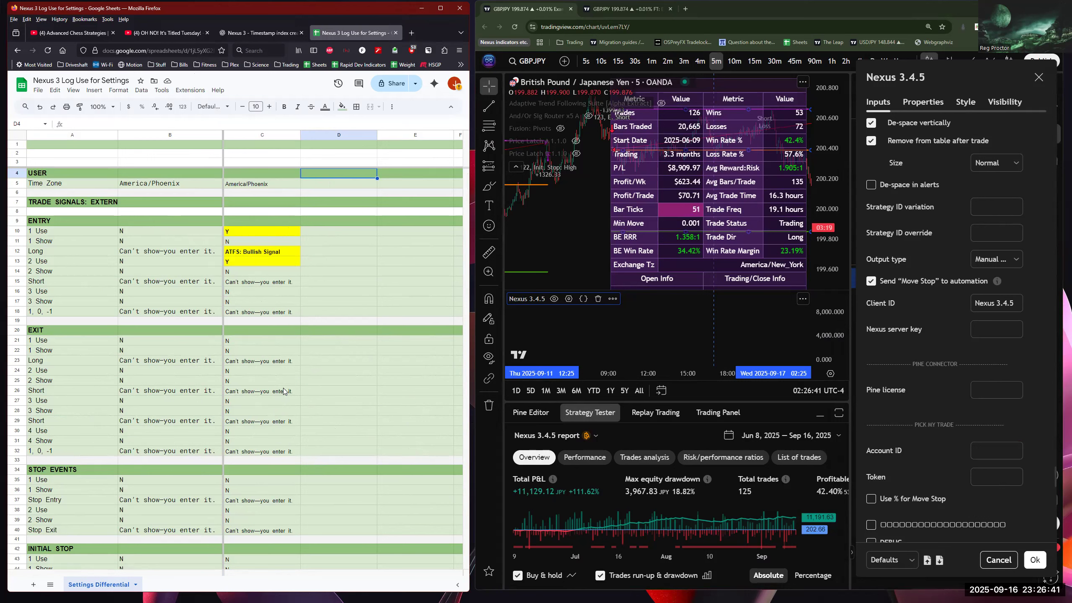
drag(273, 253, 272, 259)
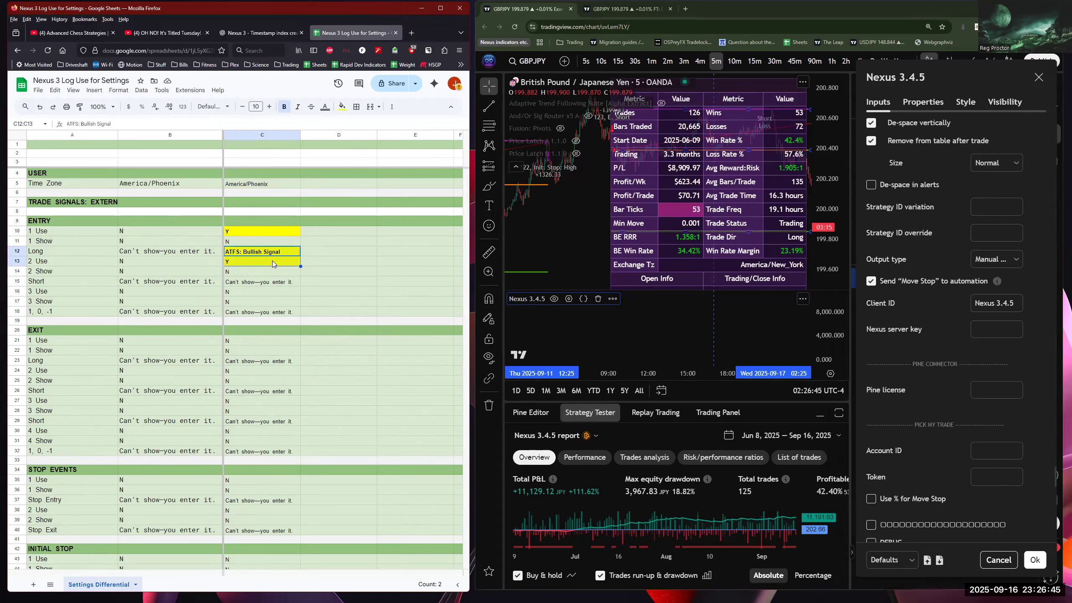